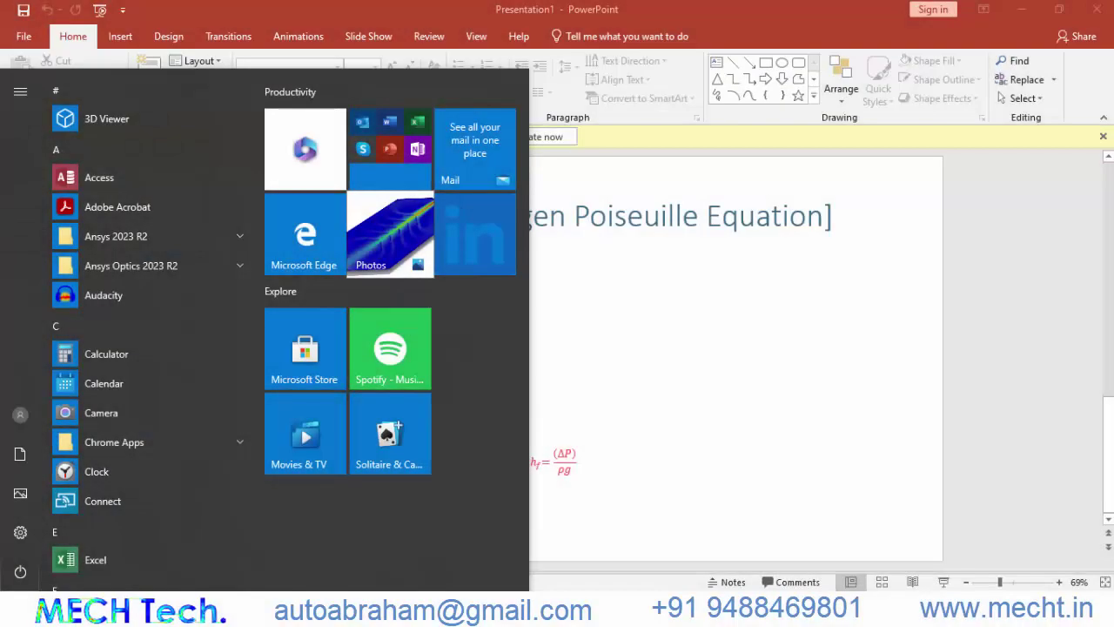
Step: Launch Workbench 2023 R2, add a Fluid Flow (Fluent) system and start a new DesignModeler geometry
type("workb")
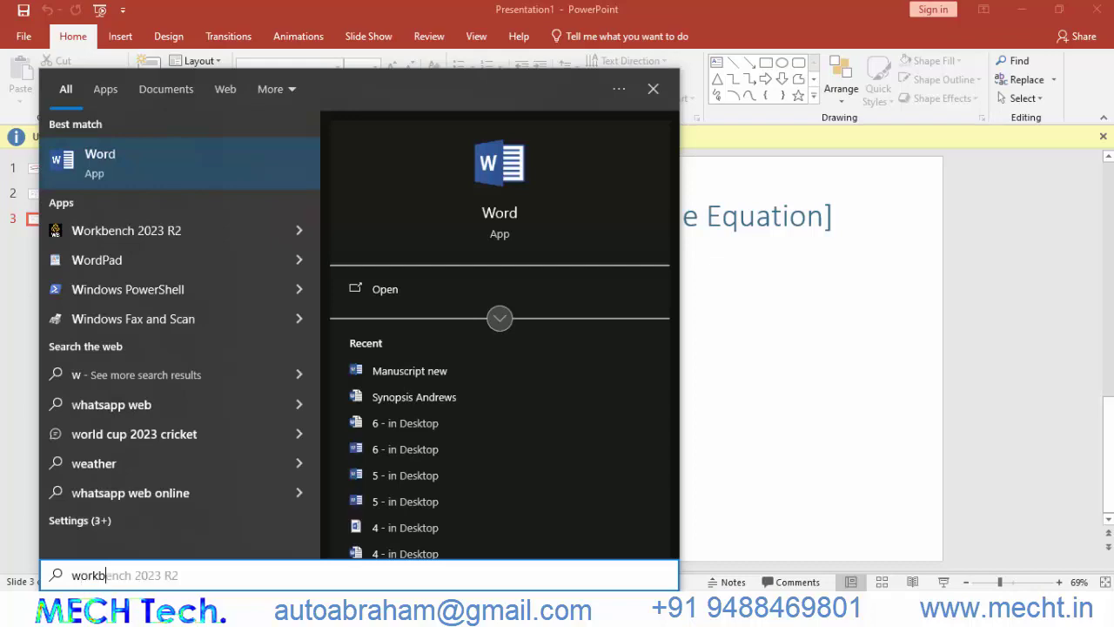
key("Return")
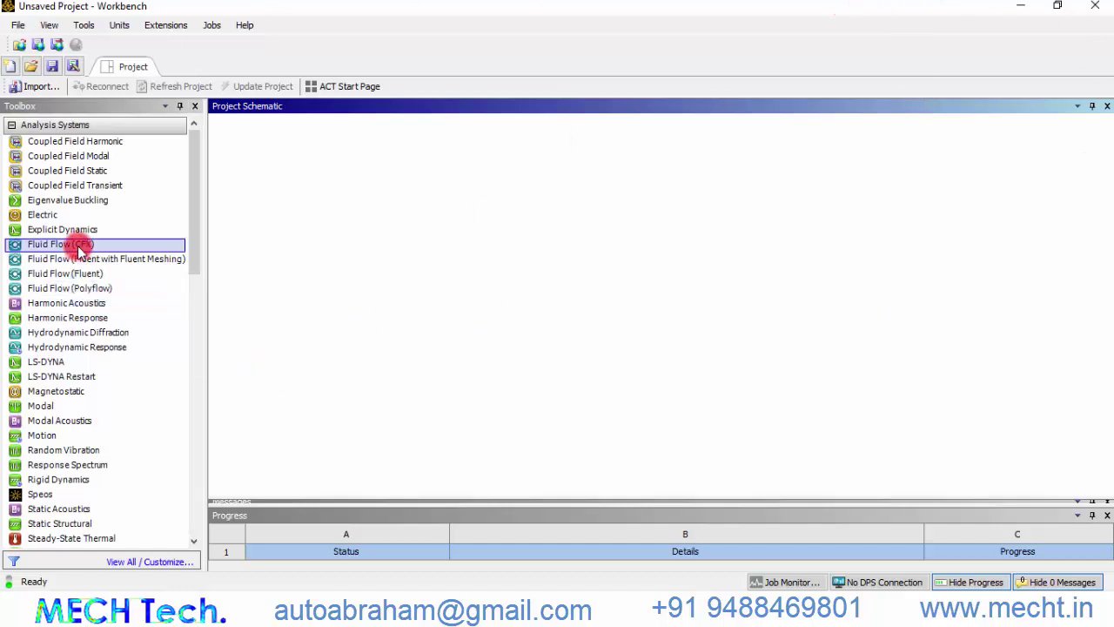
left_click_drag(66, 274, 346, 204)
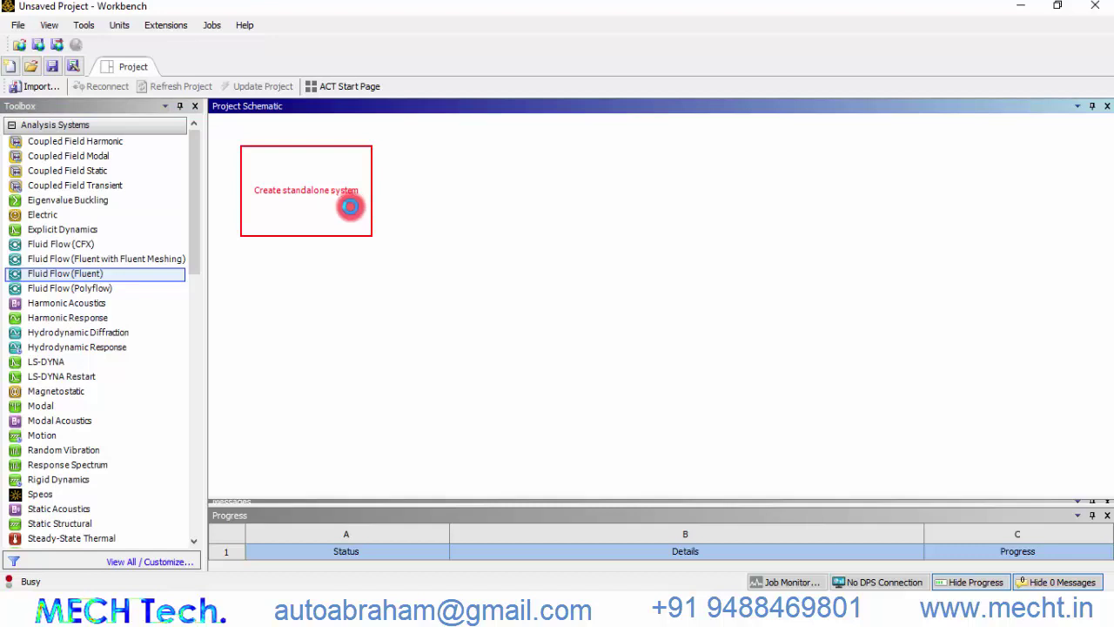
left_click_drag(350, 207, 350, 206)
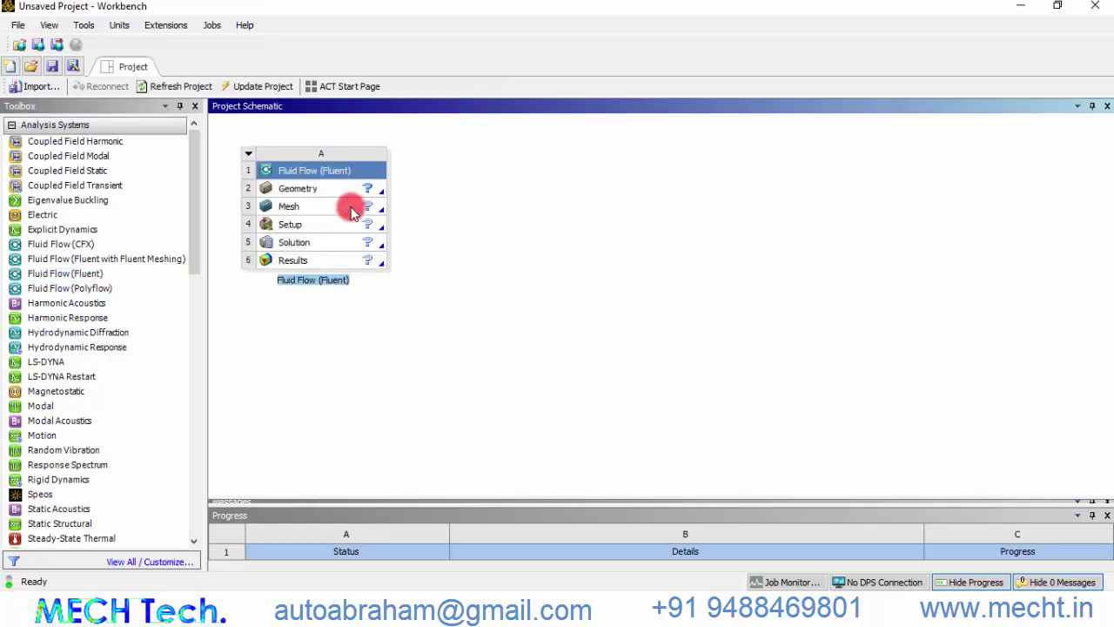
left_click(356, 176)
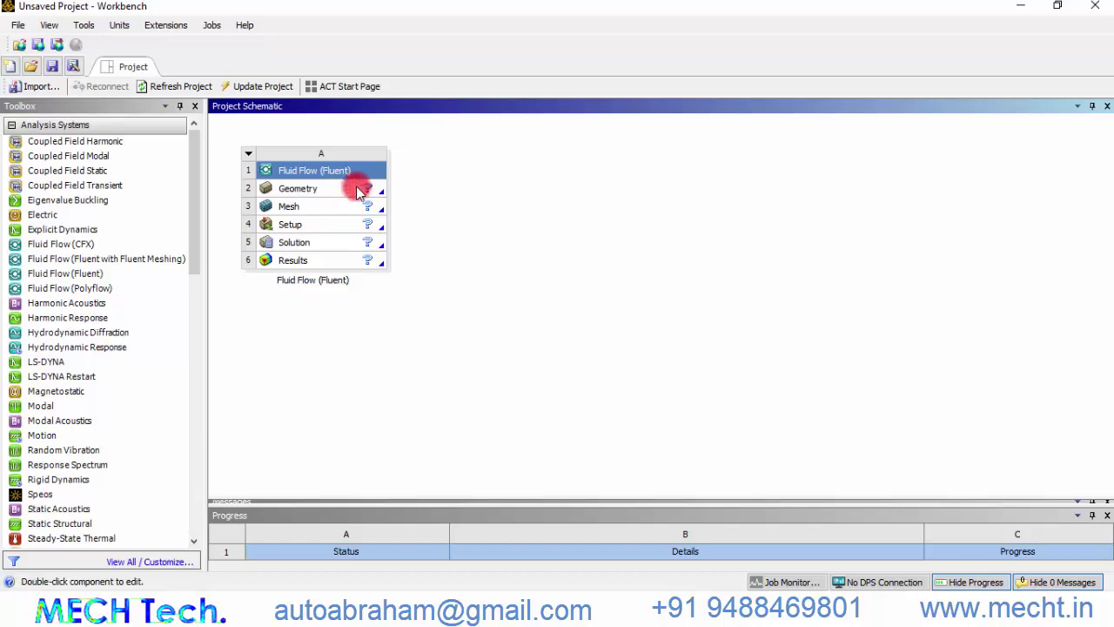
right_click(360, 192)
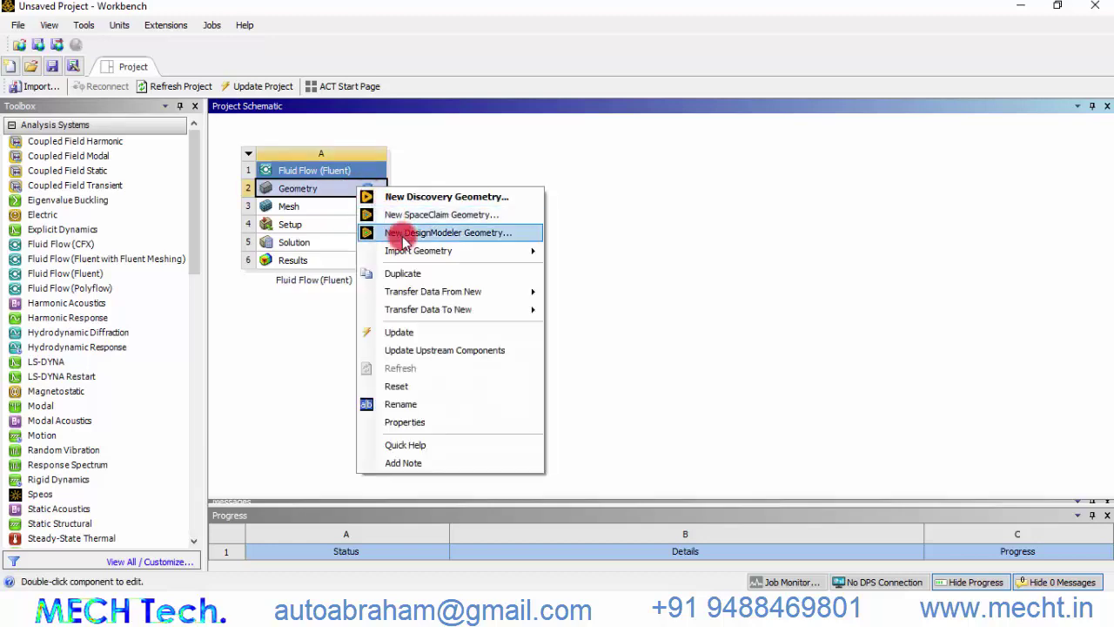
left_click(405, 232)
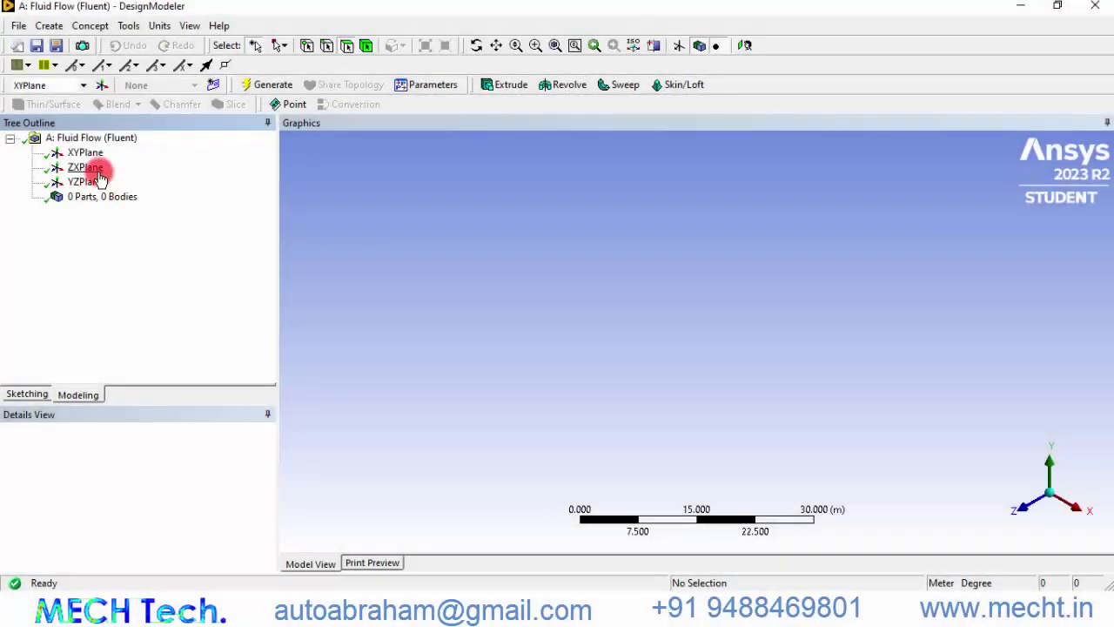
Step: On the XYPlane, viewed from +Z, draw a long thin rectangle starting at the origin
left_click(84, 153)
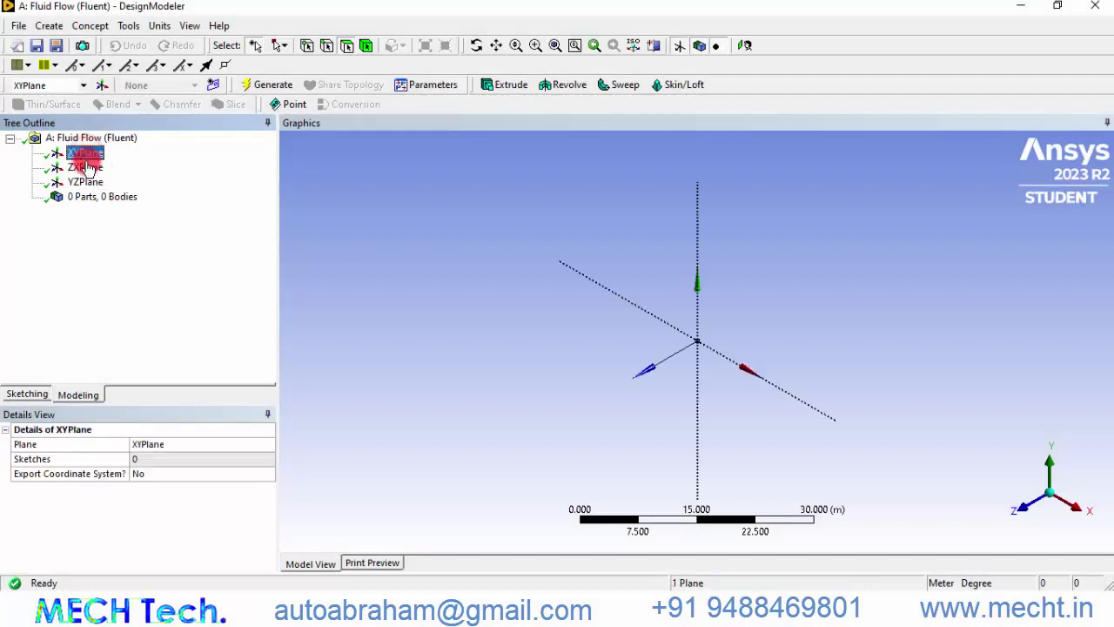
left_click(29, 395)
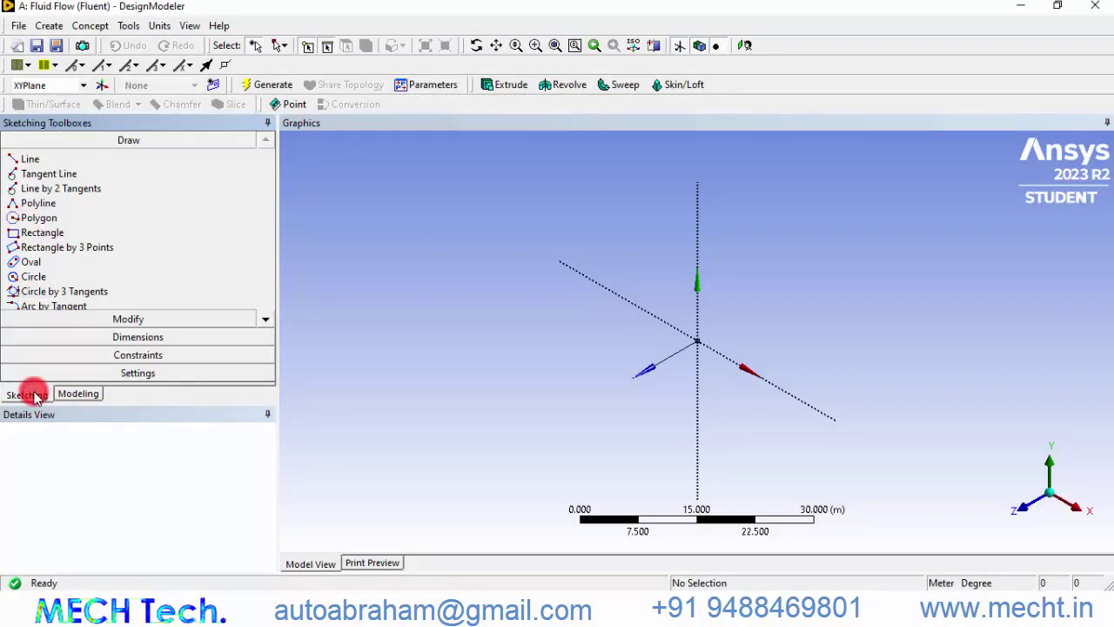
left_click(1029, 513)
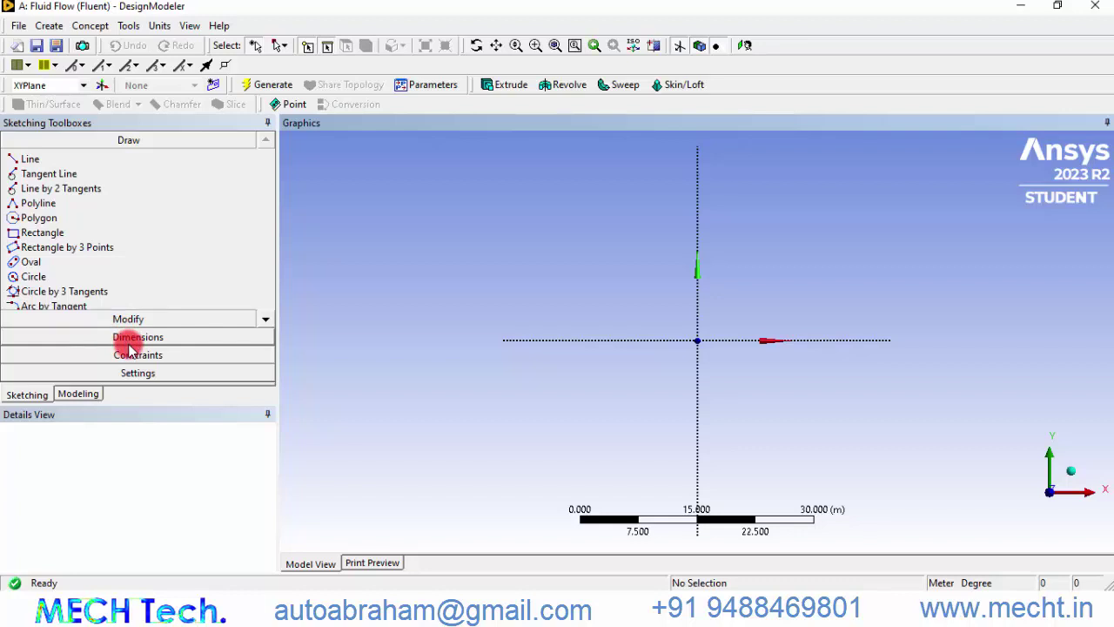
left_click(49, 232)
left_click(697, 340)
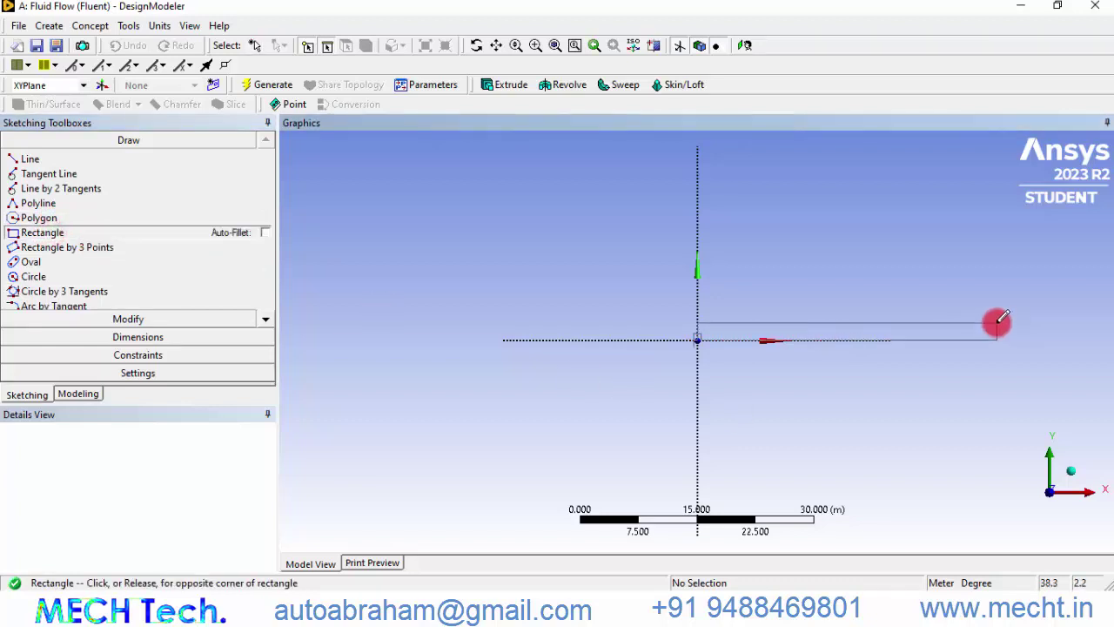
left_click(1005, 323)
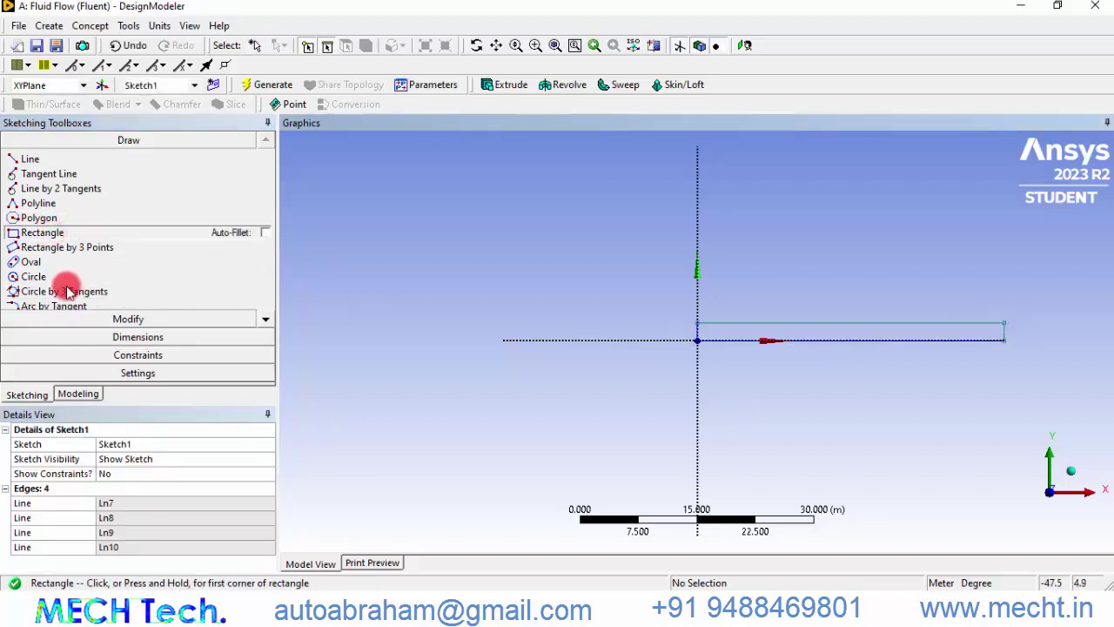
Step: Dimension the rectangle's top edge as H1 = 10 m
left_click(88, 338)
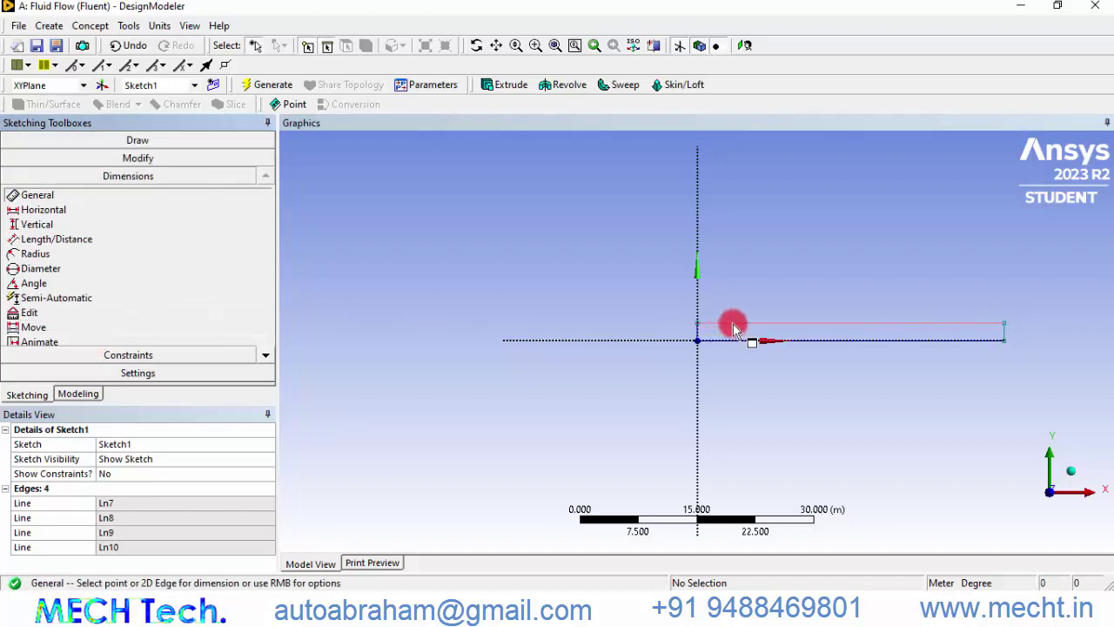
left_click(779, 328)
left_click(778, 290)
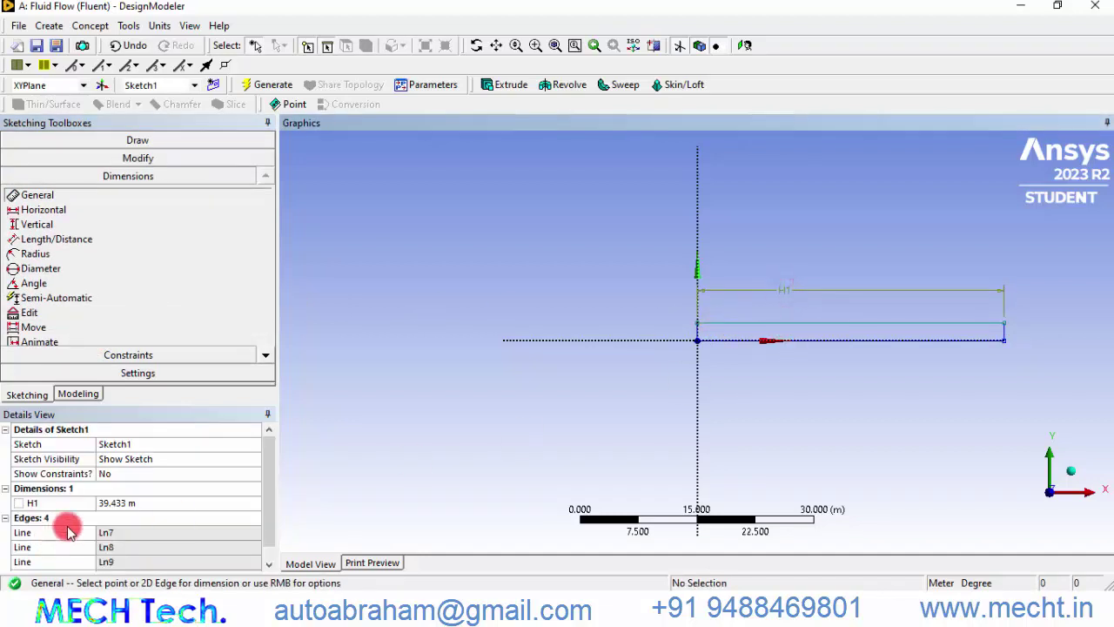
left_click(119, 503)
type("10")
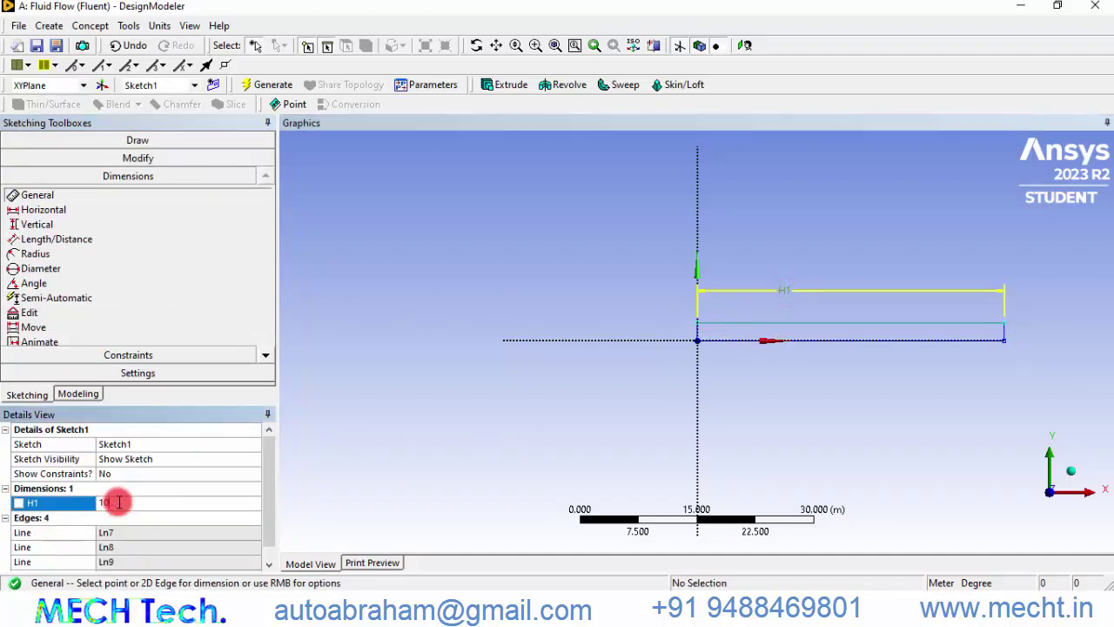
key("Return")
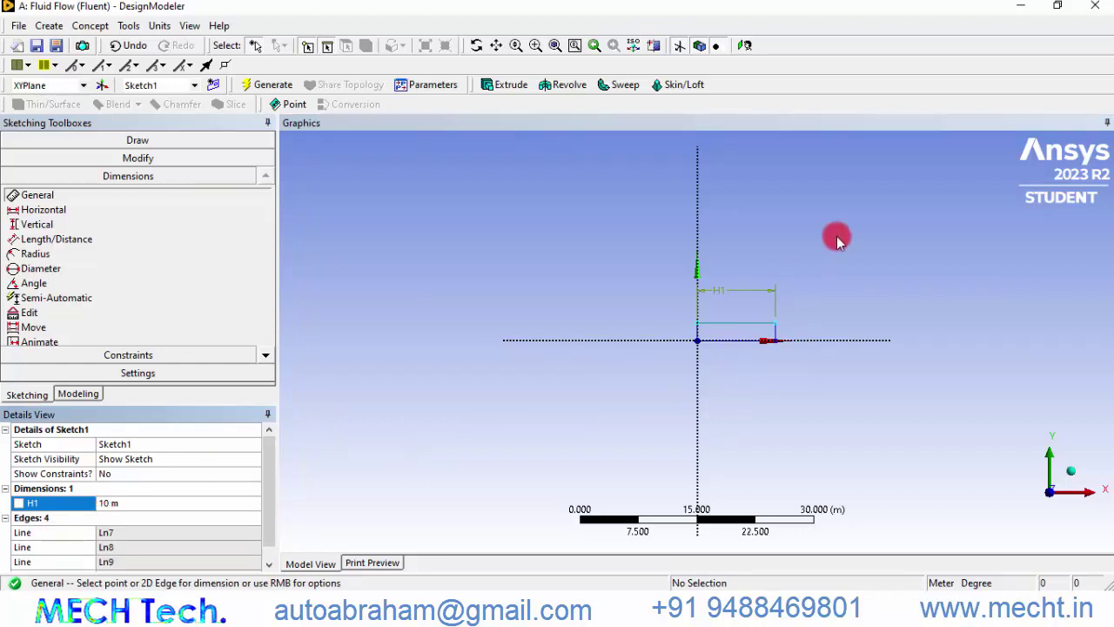
Step: Dimension the rectangle's right edge as V2 = 0.01 m
right_click_drag(763, 314, 789, 353)
left_click(695, 341)
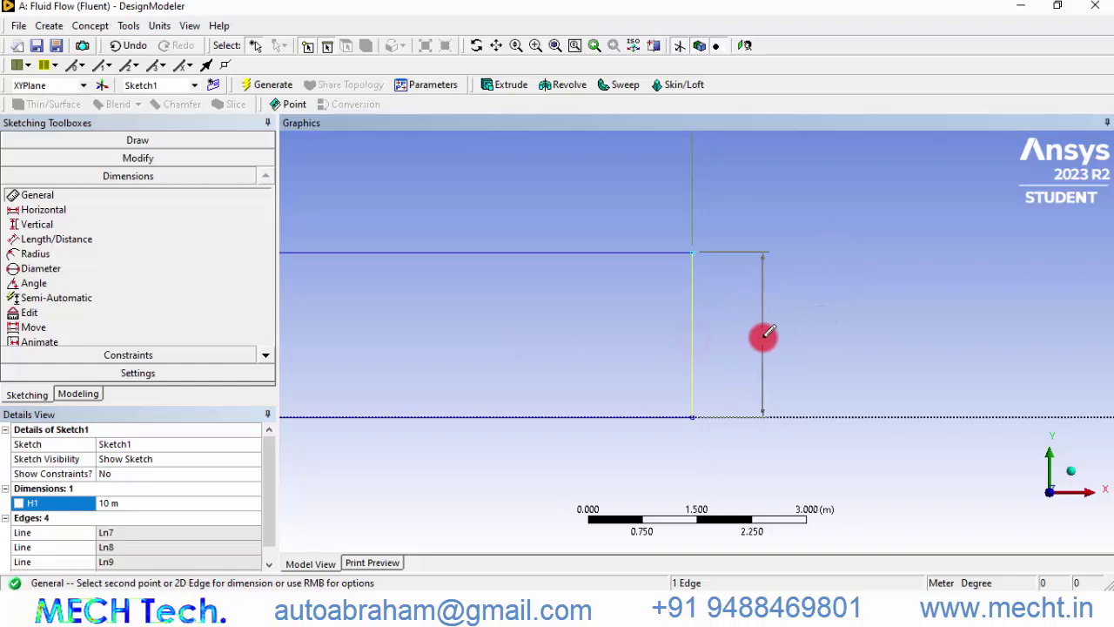
left_click(763, 335)
left_click(116, 517)
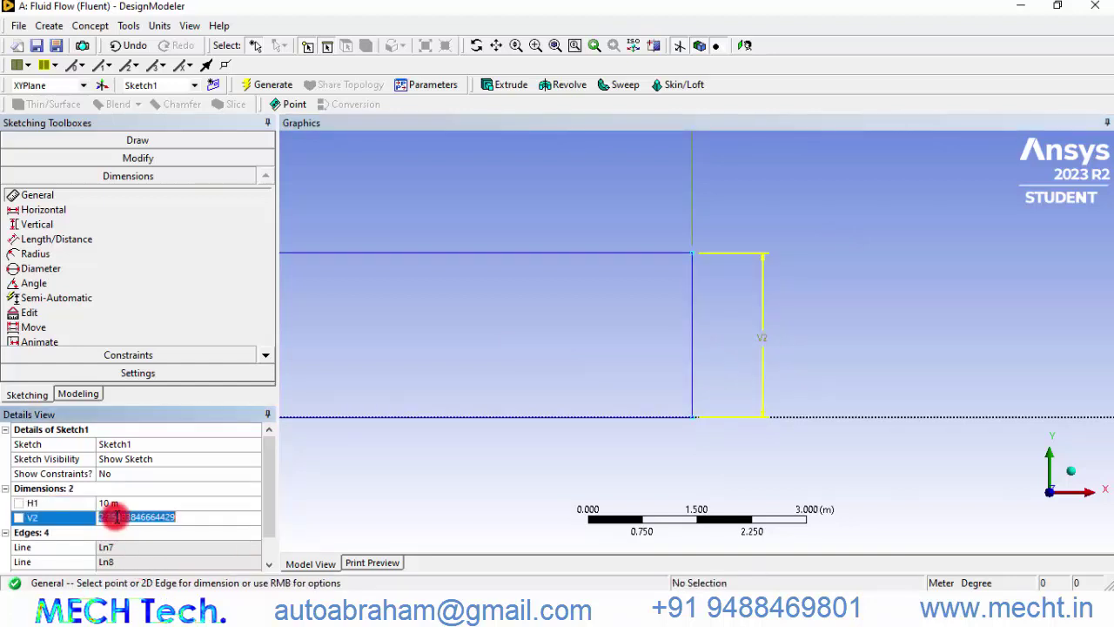
type("0.01")
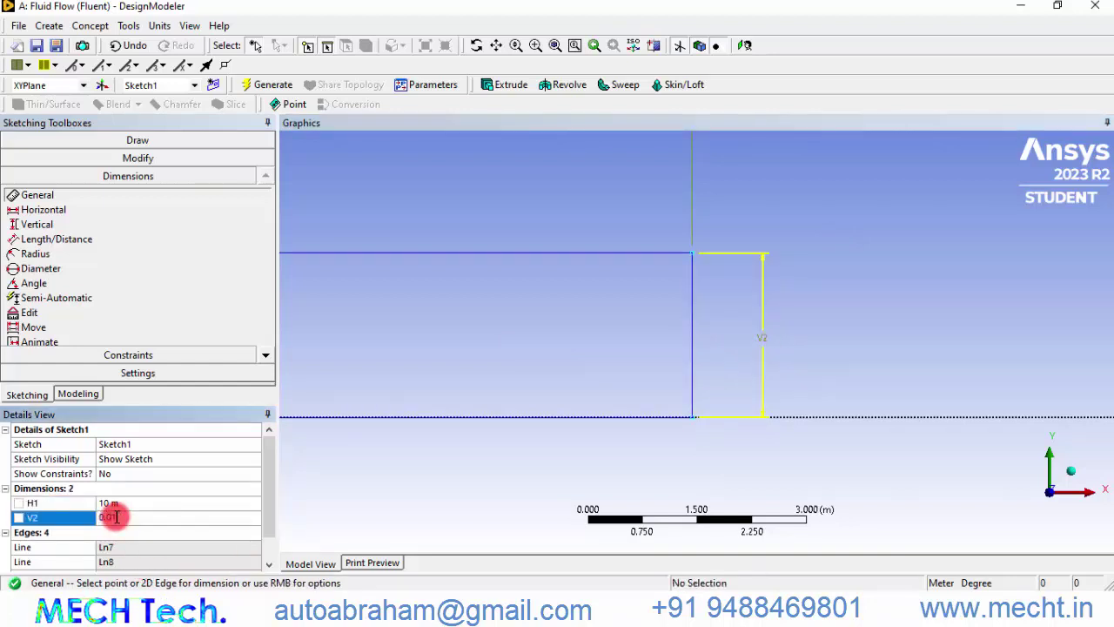
key("Return")
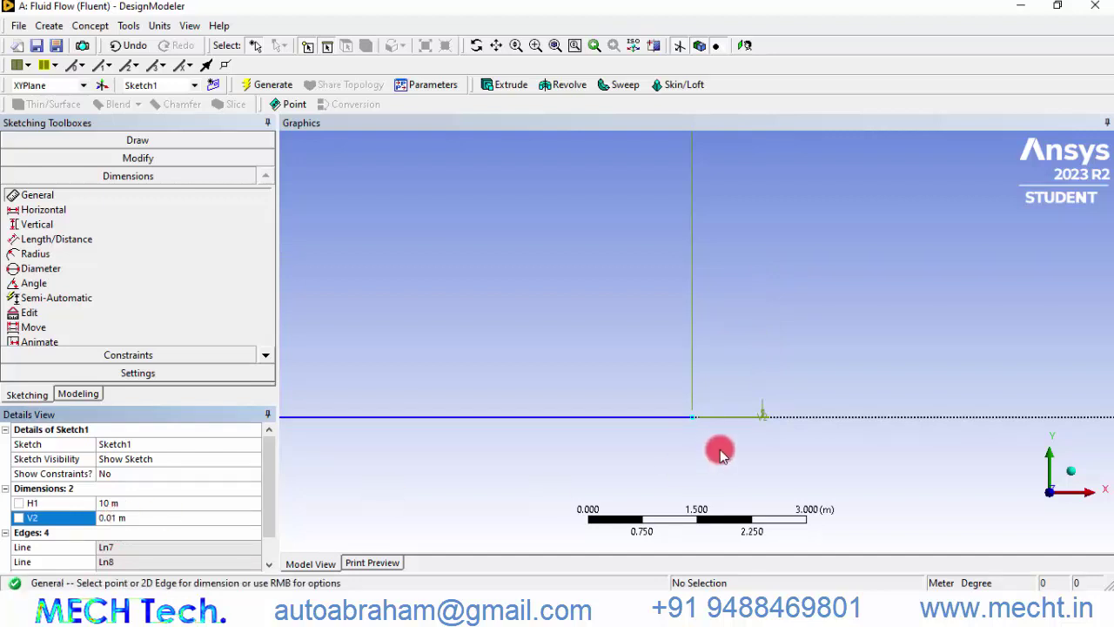
scroll(636, 424, "down", 3)
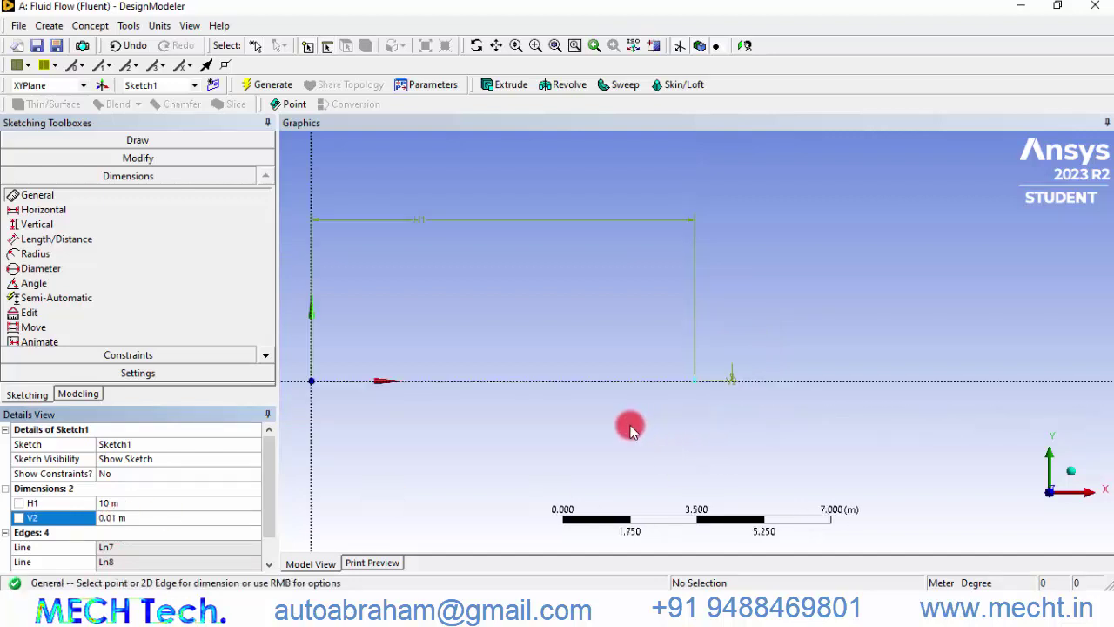
Step: Create and generate a surface body from Sketch1 using Concept > Surfaces From Sketches
left_click(92, 25)
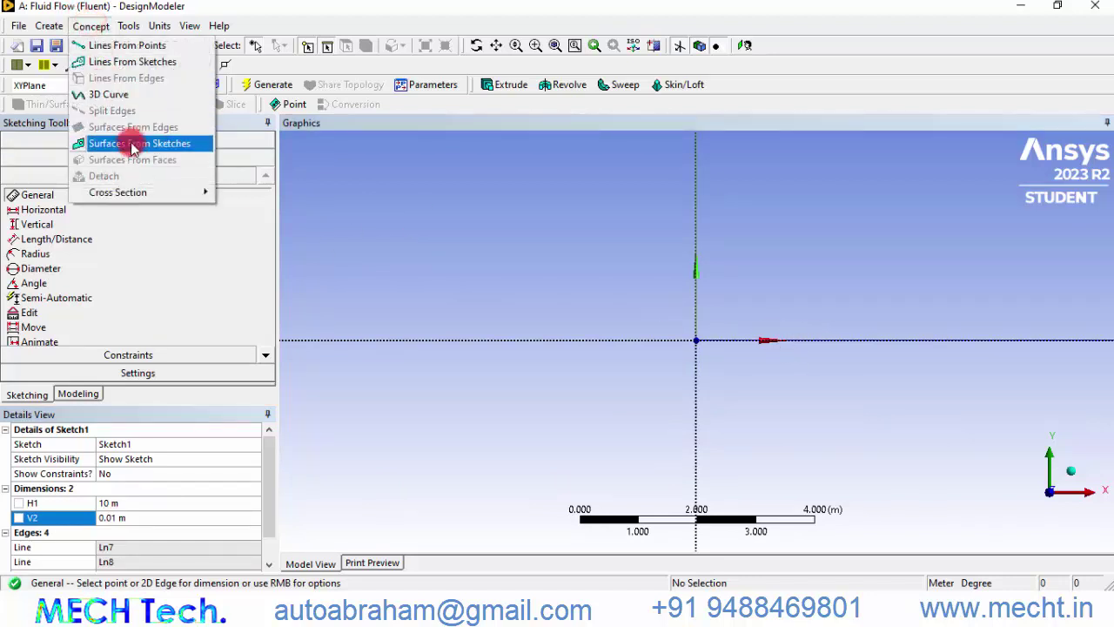
left_click(91, 25)
left_click(92, 25)
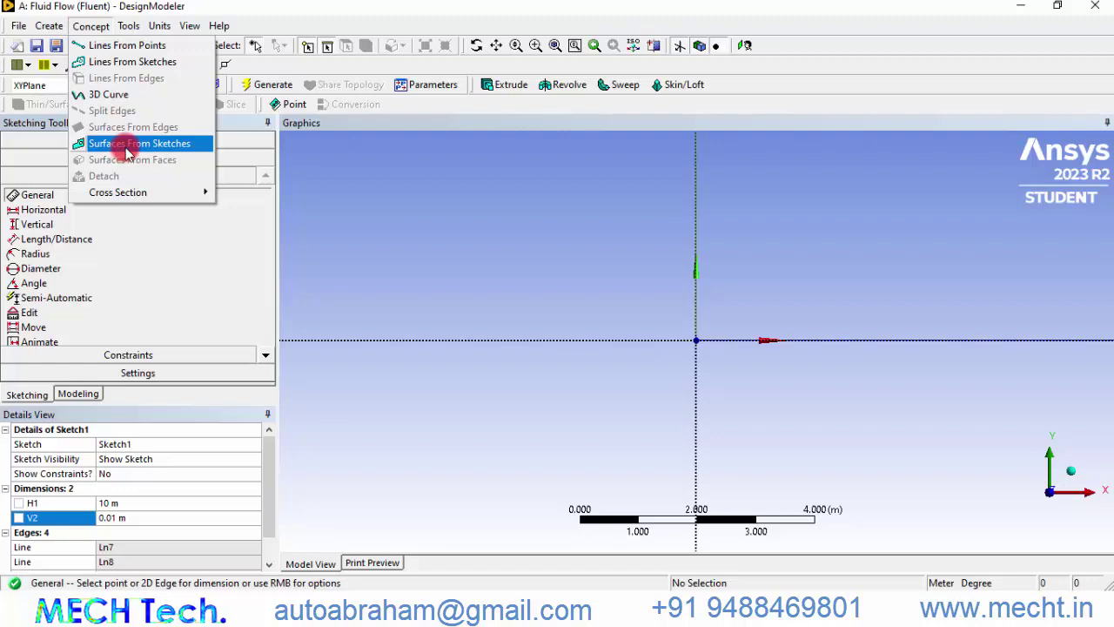
left_click(128, 144)
left_click(799, 341)
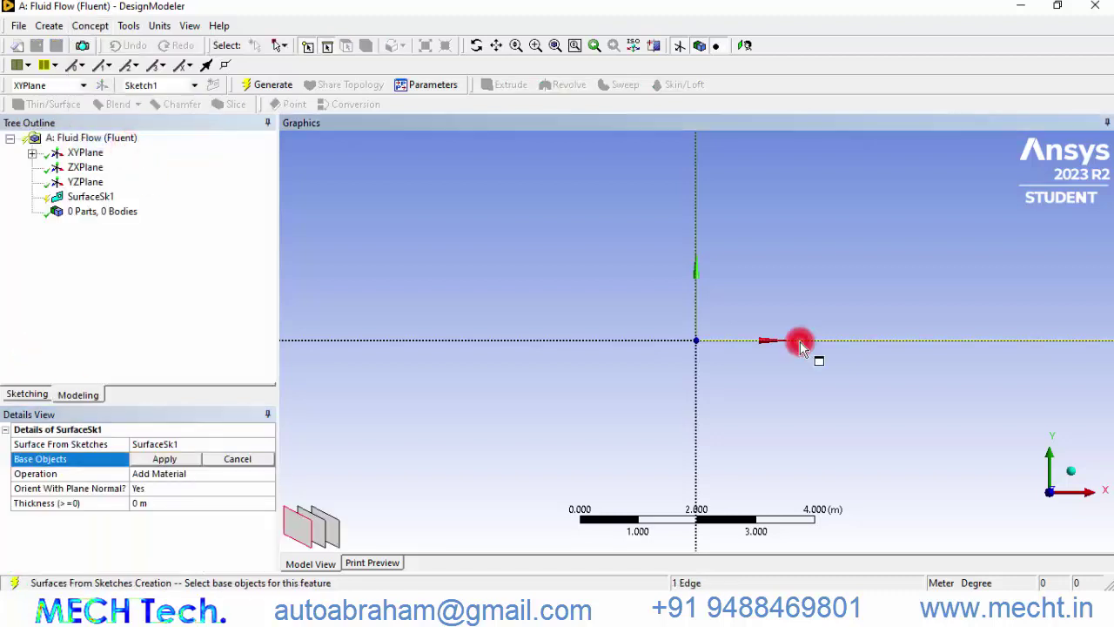
left_click(155, 459)
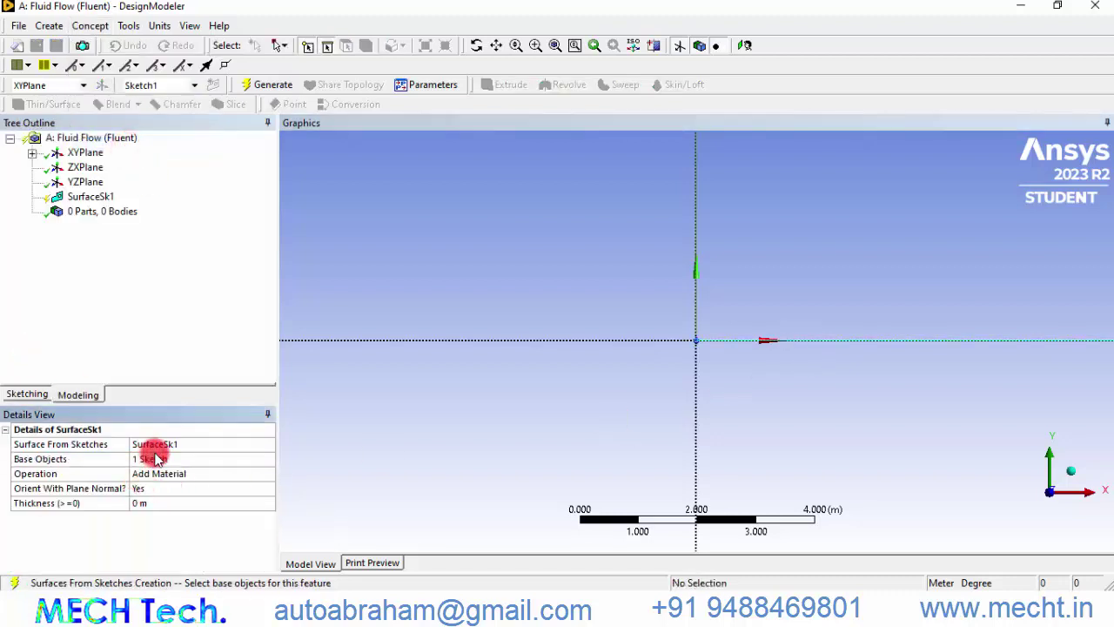
left_click(263, 86)
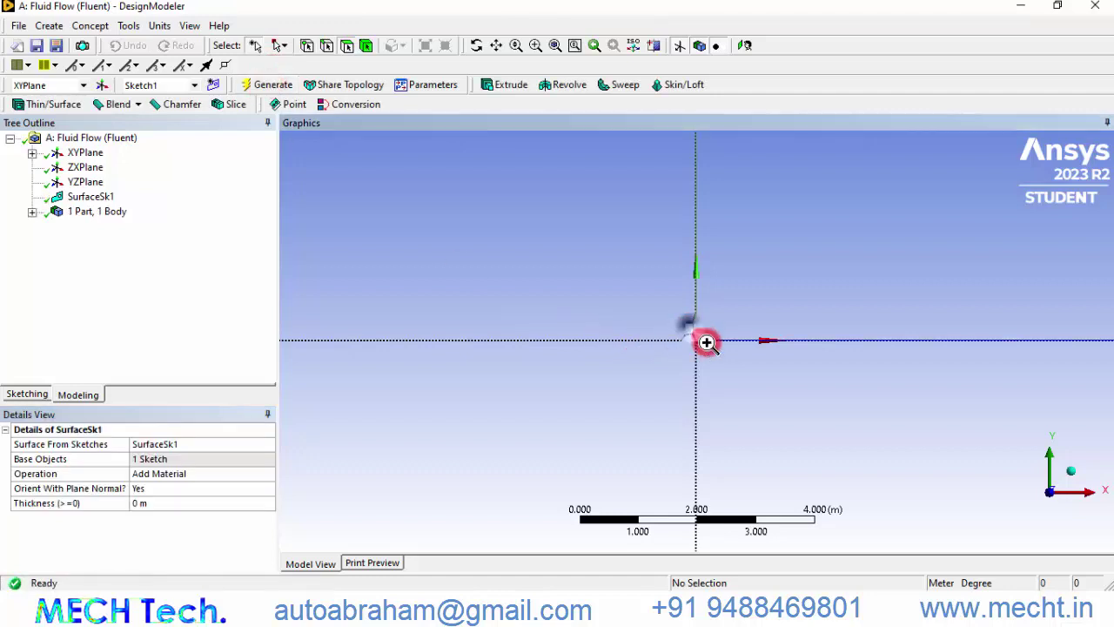
scroll(706, 343, "up", 10)
scroll(786, 356, "up", 3)
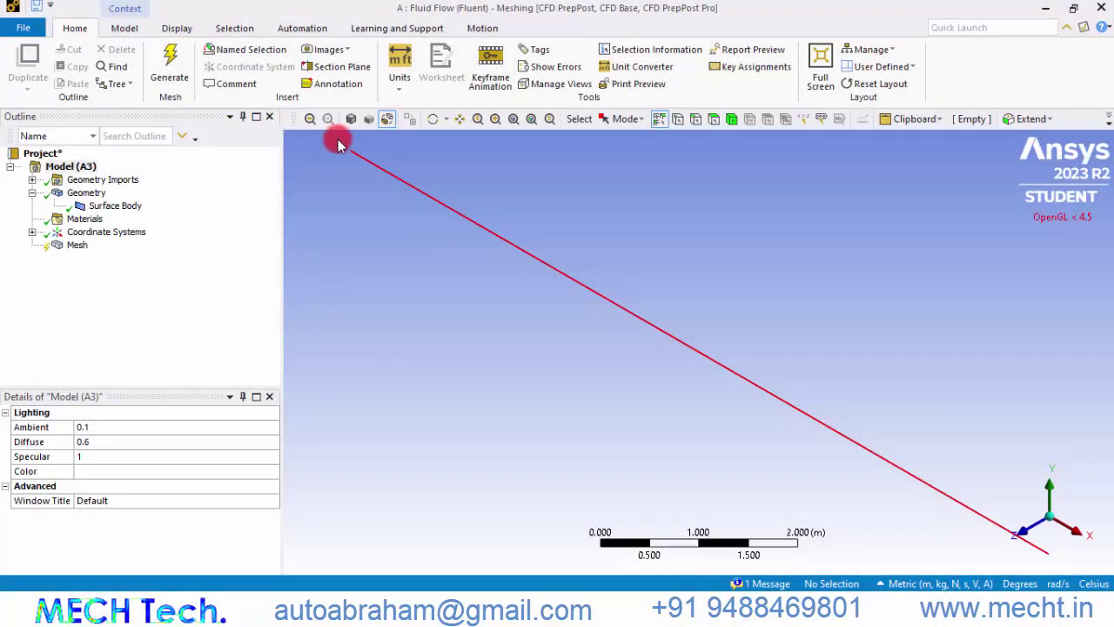
Step: Create the named selection 'inlet' on the pipe's short inlet-end edge
left_click_drag(338, 145, 371, 192)
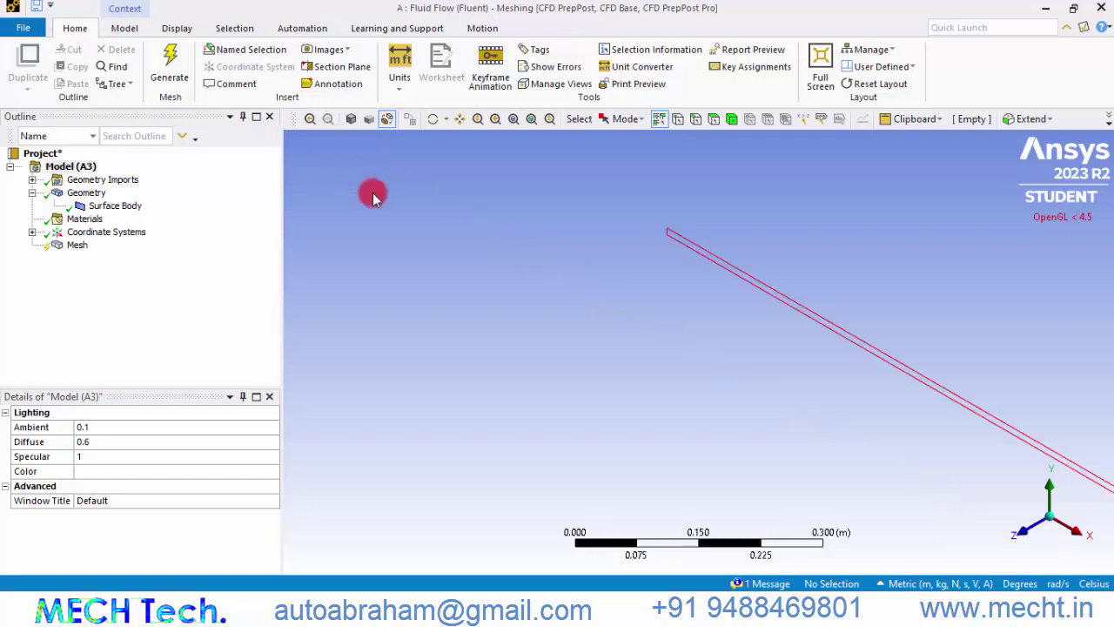
left_click_drag(637, 203, 703, 293)
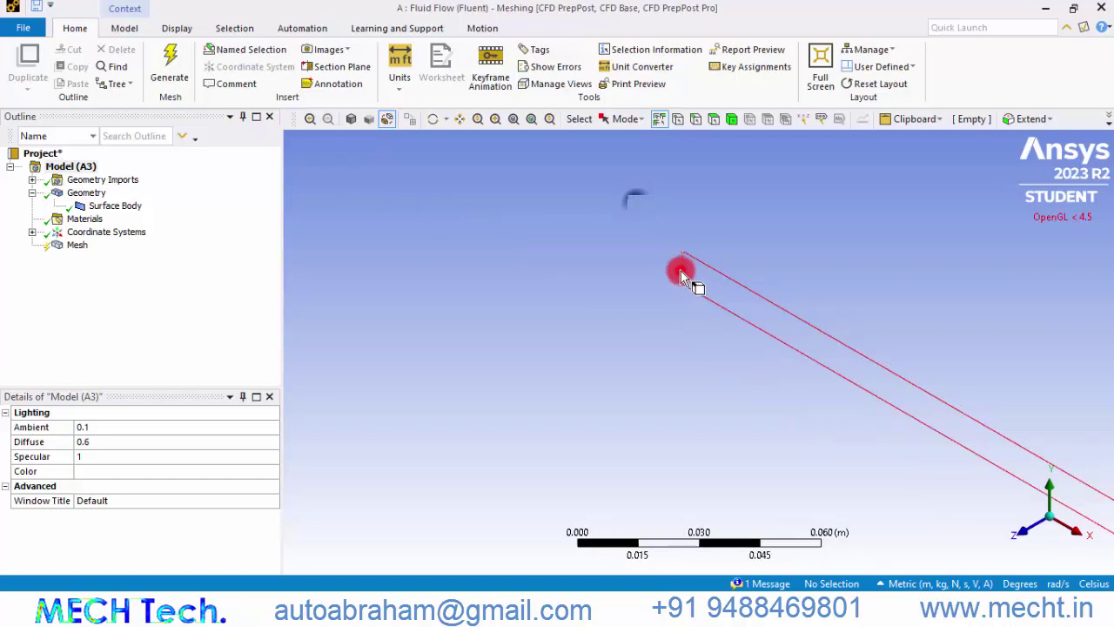
left_click(681, 271)
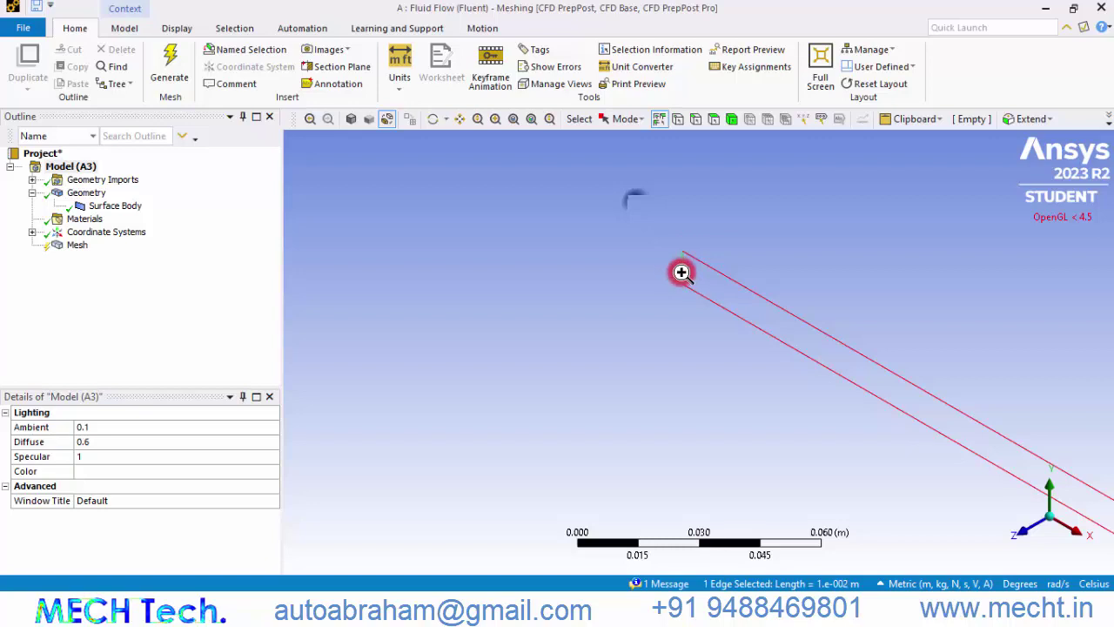
right_click(693, 313)
left_click(735, 296)
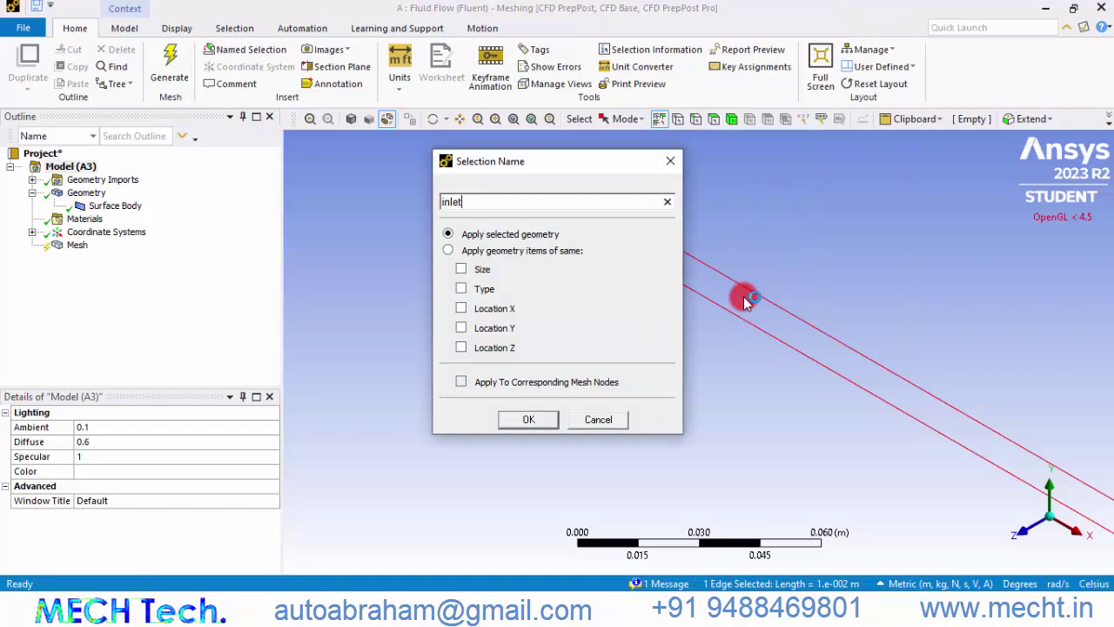
type("inlet")
key("Return")
Step: Create the named selection 'outlet' on the short edge at the far end
scroll(745, 301, "down", 2)
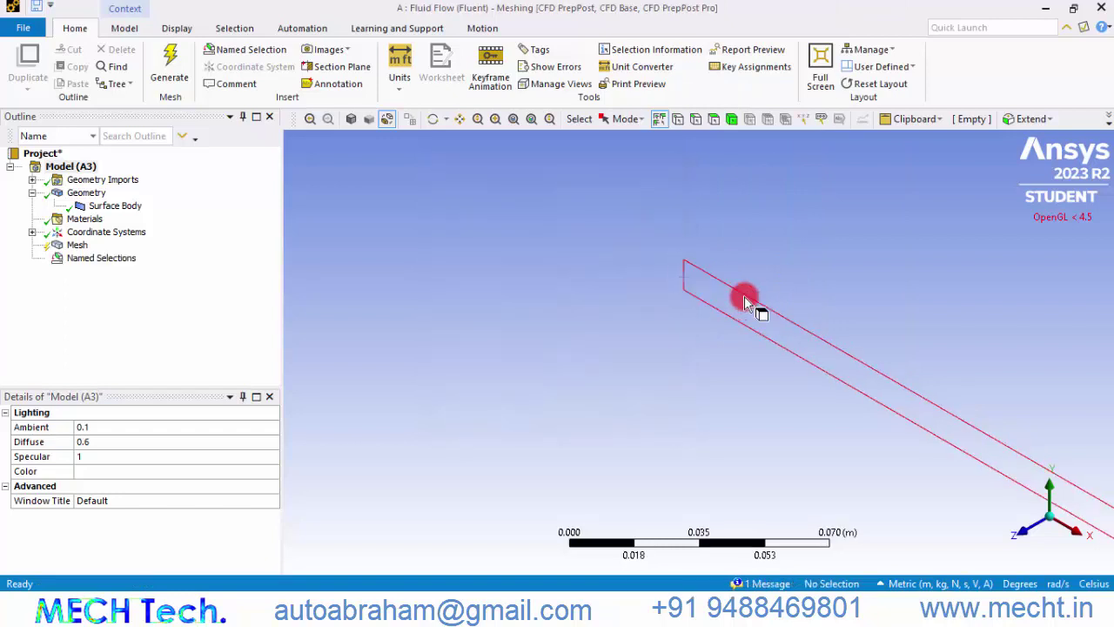
scroll(870, 467, "down", 10)
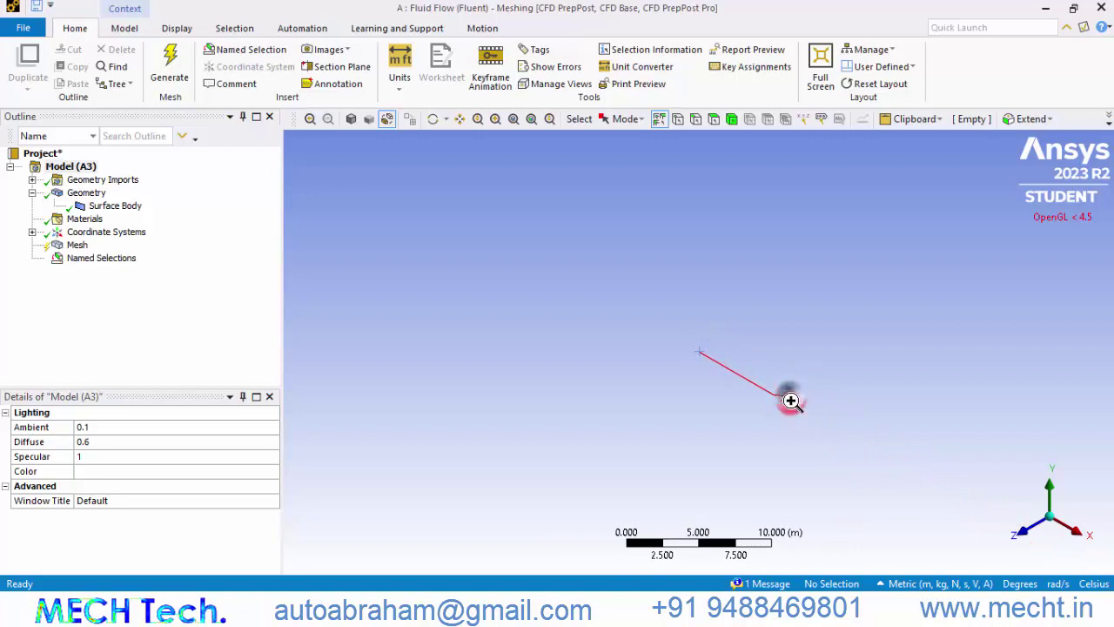
scroll(803, 422, "up", 5)
right_click_drag(731, 336, 776, 389)
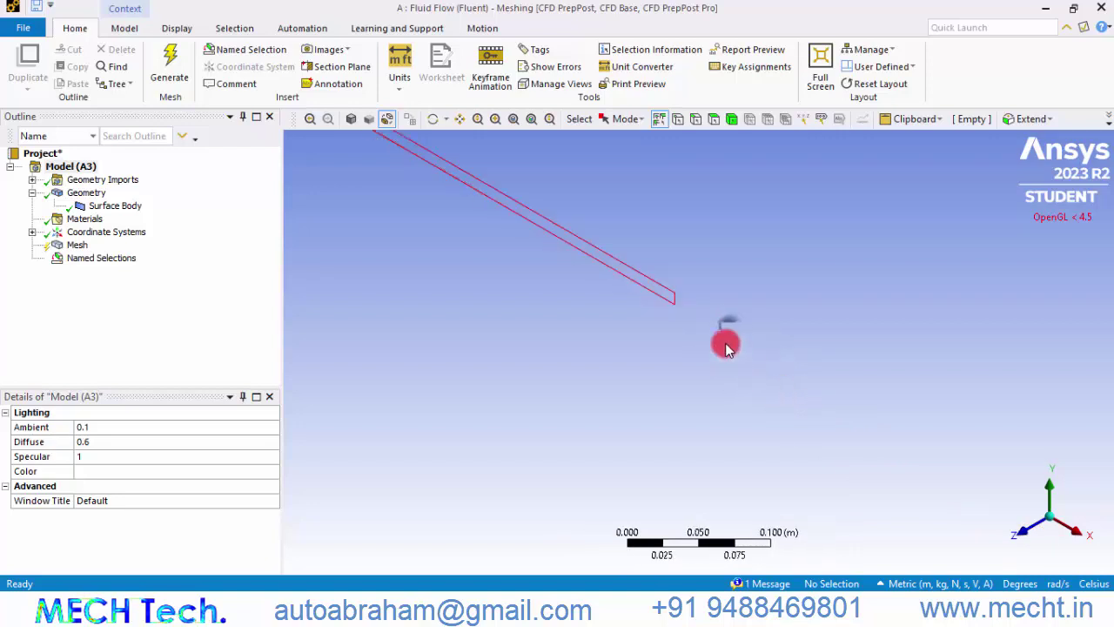
left_click(677, 303)
right_click(674, 299)
left_click(728, 296)
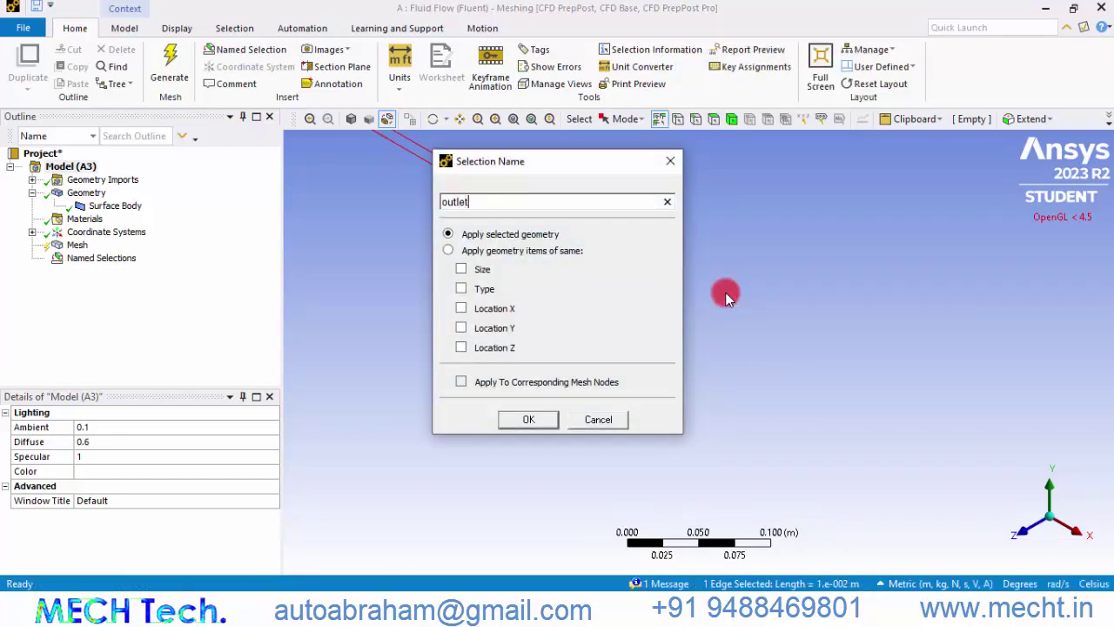
key("Return")
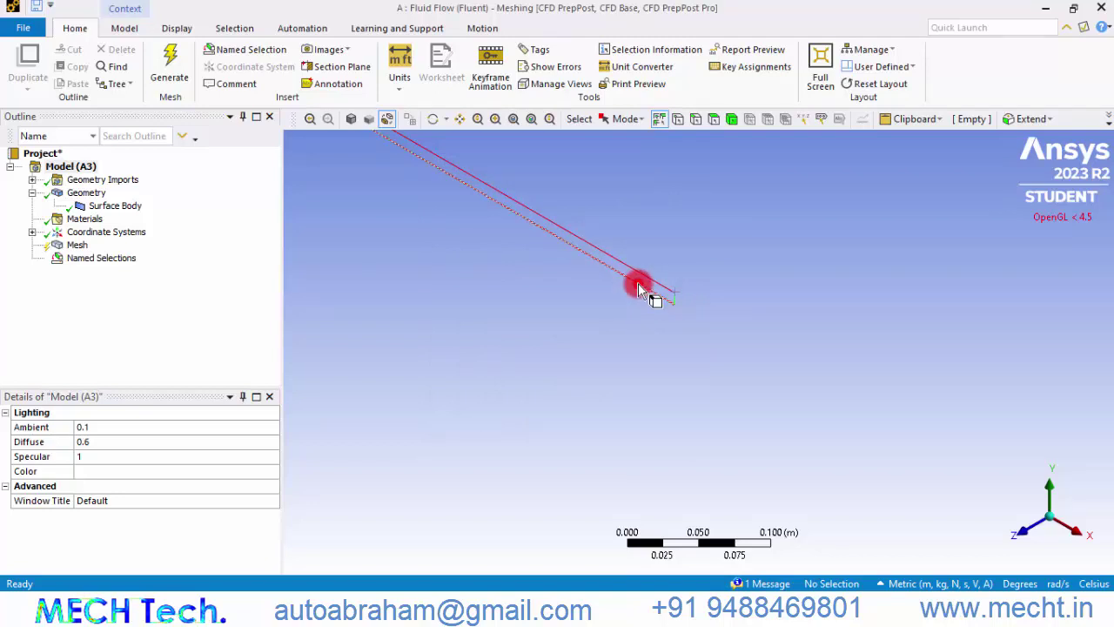
Step: Create the named selection 'axis' on the pipe's long bottom edge
left_click(638, 288)
right_click(638, 281)
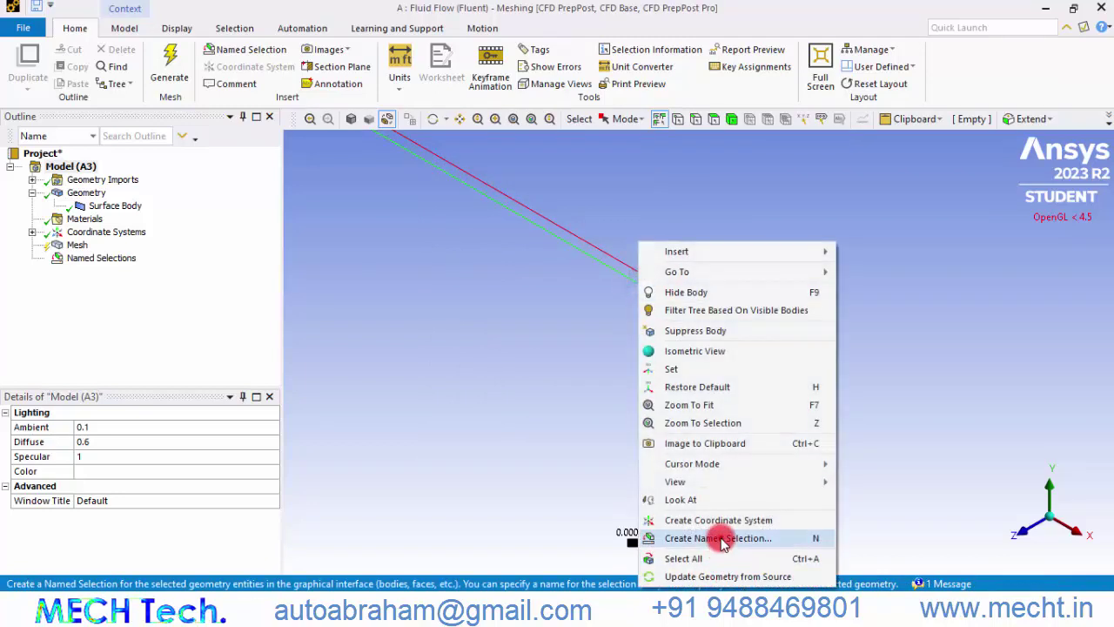
left_click(721, 538)
type("axis")
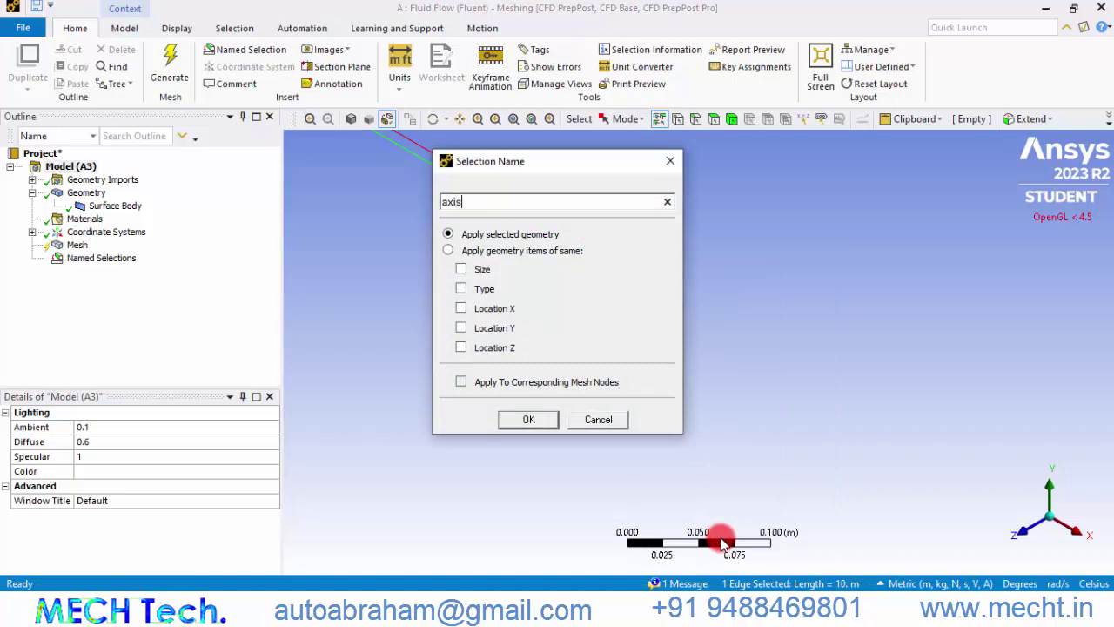
key("Return")
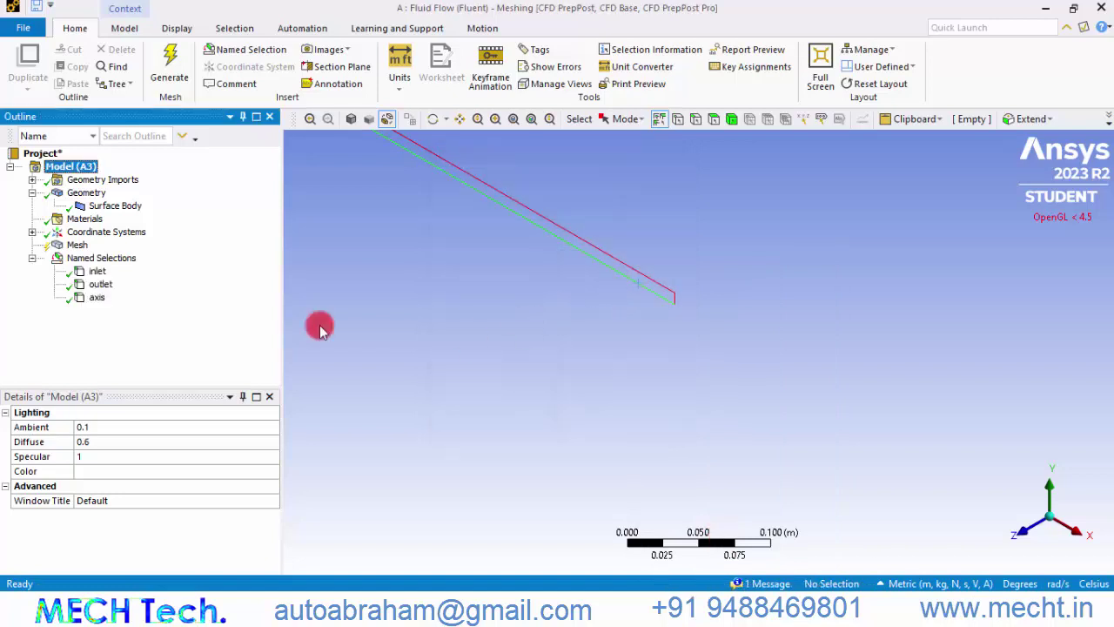
left_click(628, 364)
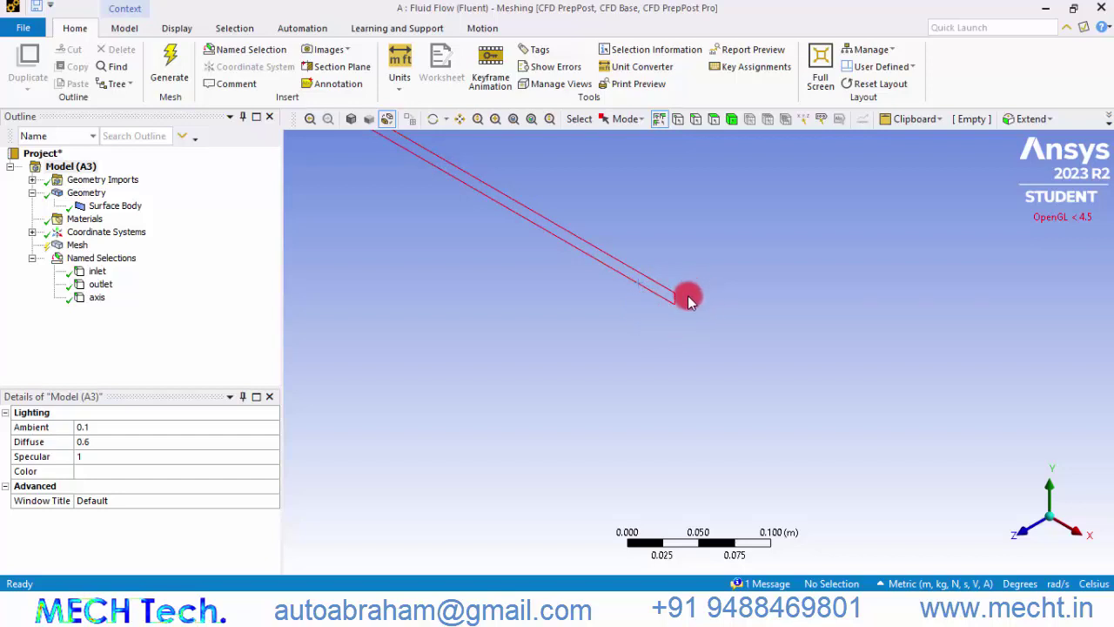
Step: Give the mesh a 0.002 m element size, generate it and check the quadrilateral grid
left_click(76, 244)
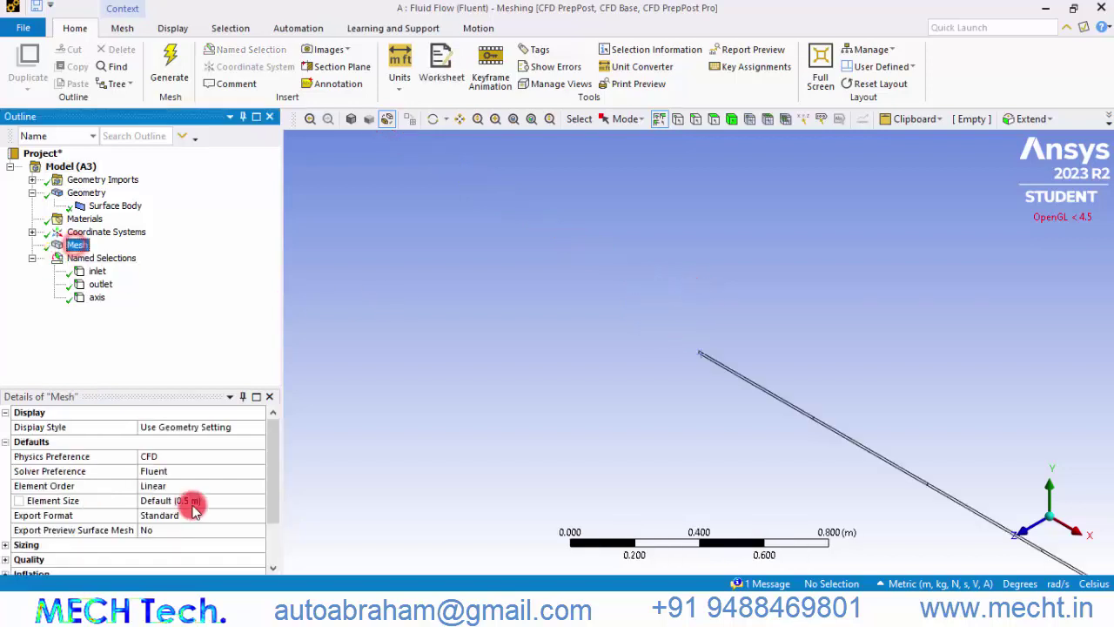
left_click(193, 502)
type("0.02")
key("Return")
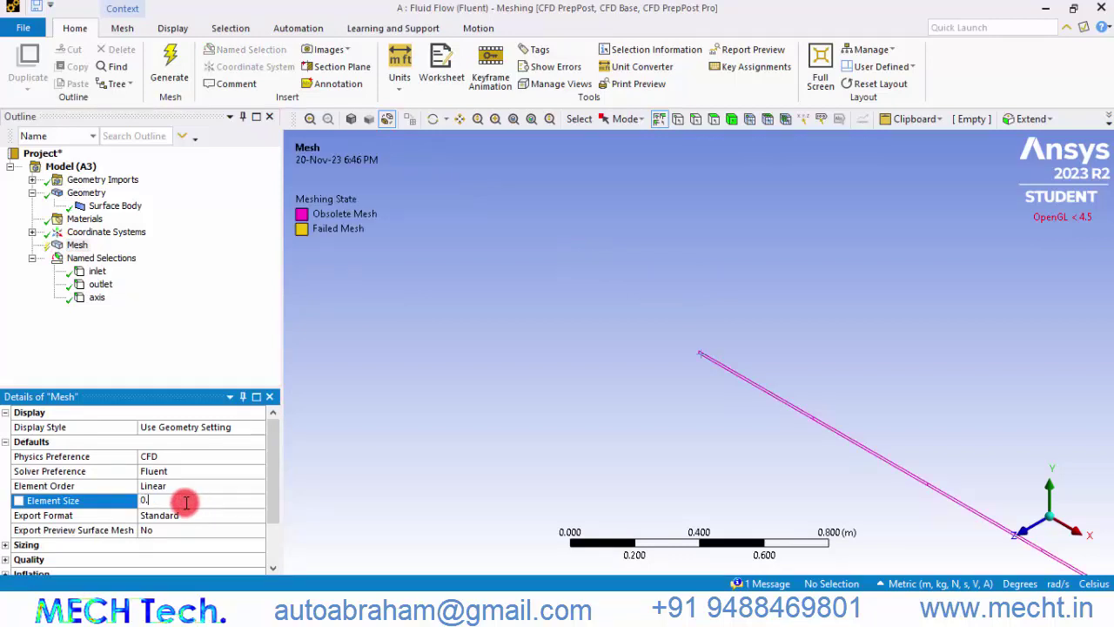
key("Return")
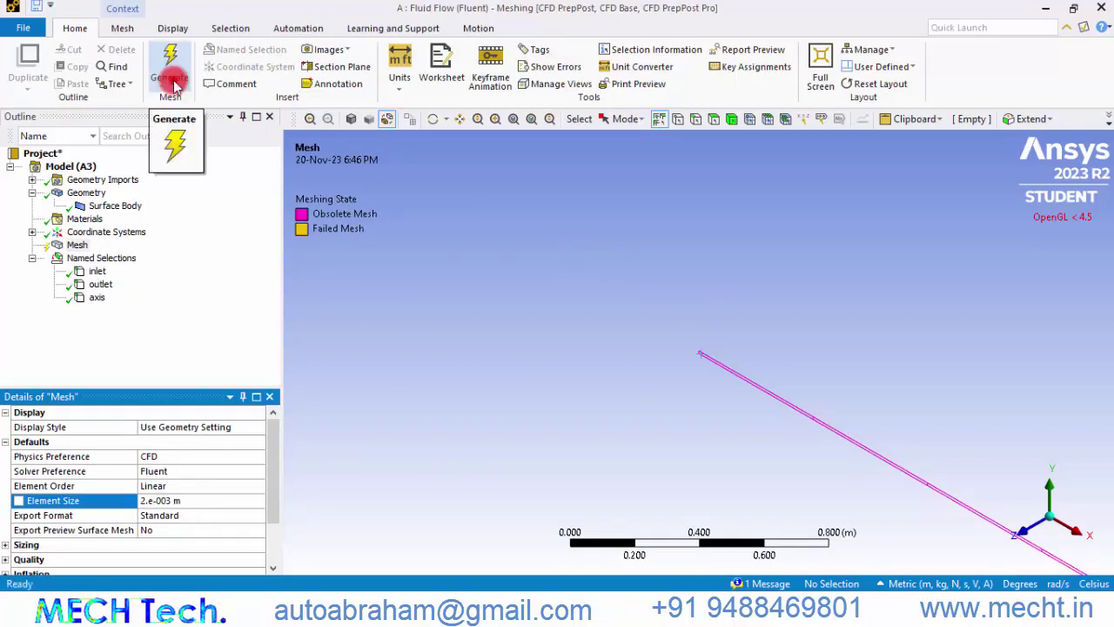
left_click(173, 80)
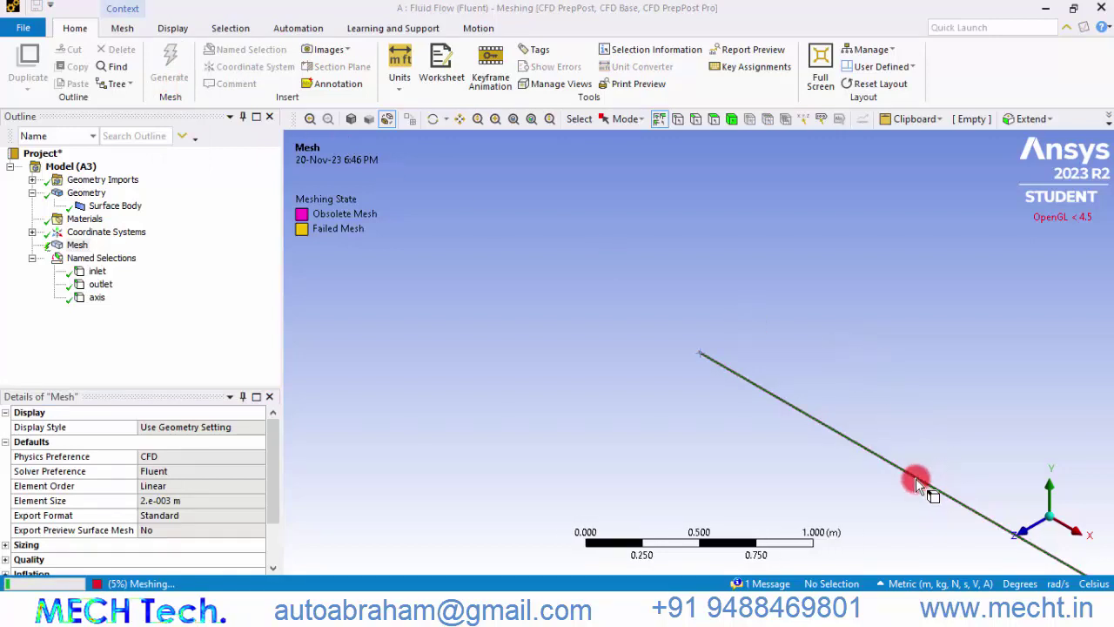
scroll(721, 381, "up", 1)
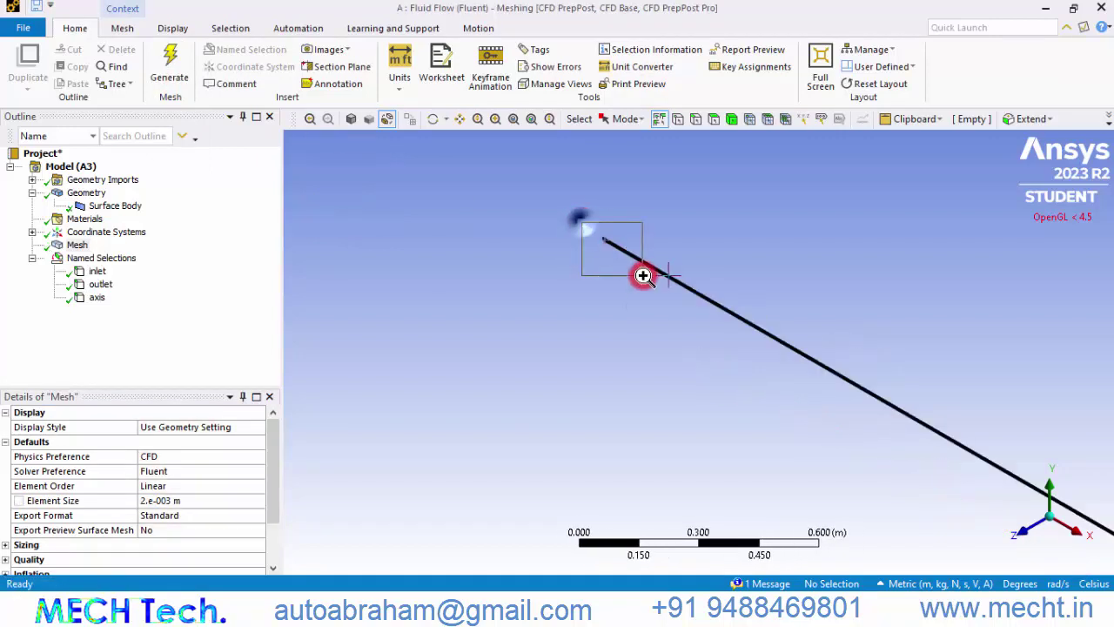
scroll(642, 272, "up", 8)
left_click(190, 502)
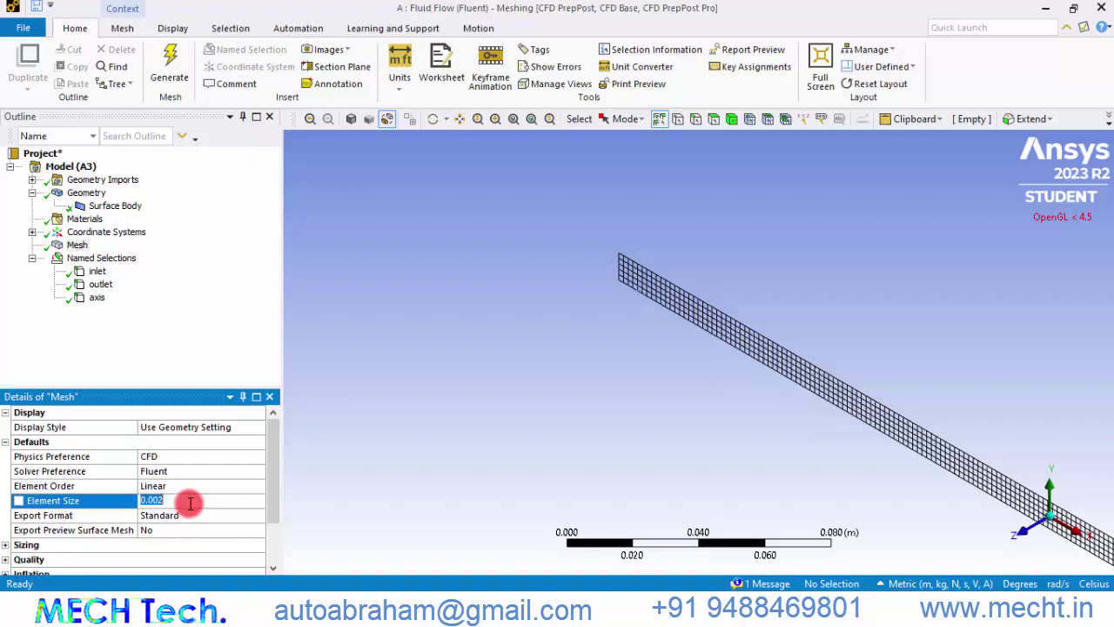
Step: Close Meshing, update the Mesh cell and start Fluent from Setup with default options
left_click(1104, 9)
left_click(309, 213)
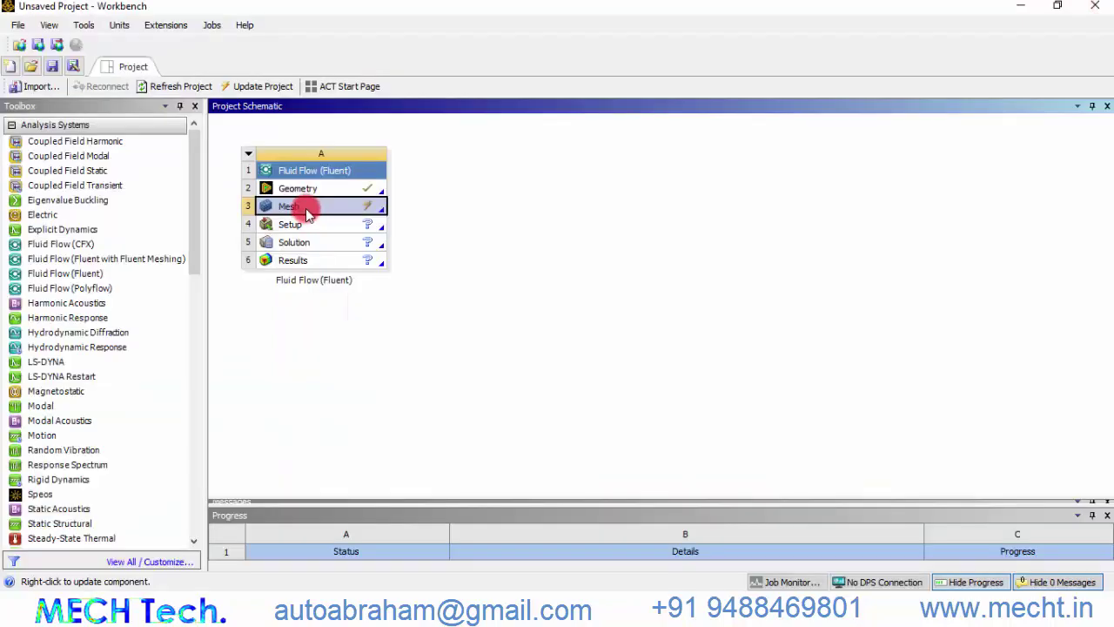
right_click(307, 216)
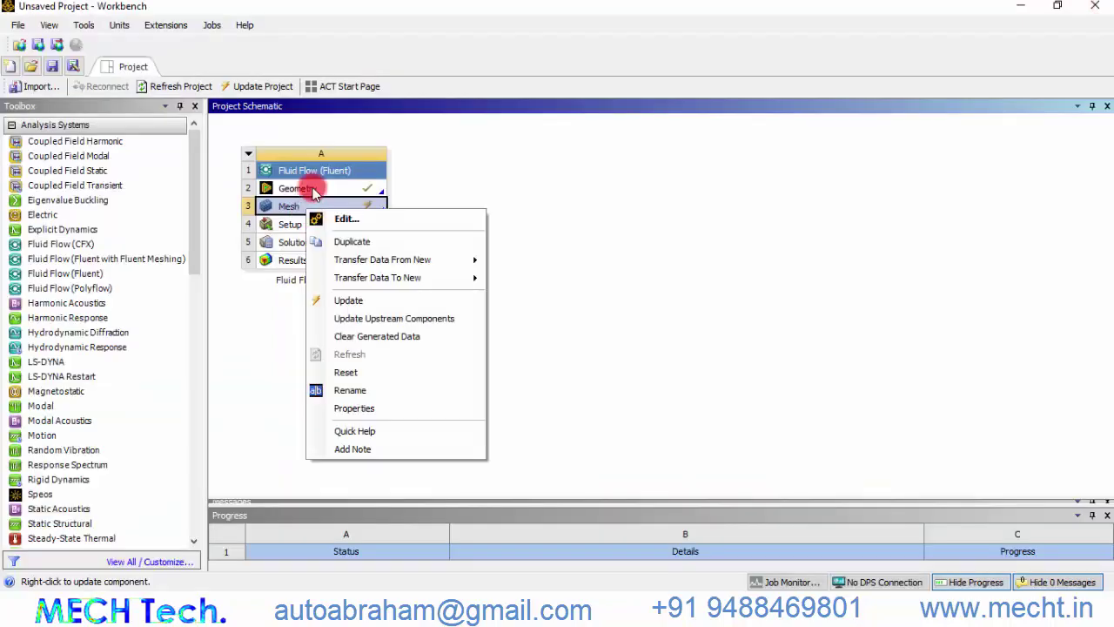
left_click(356, 302)
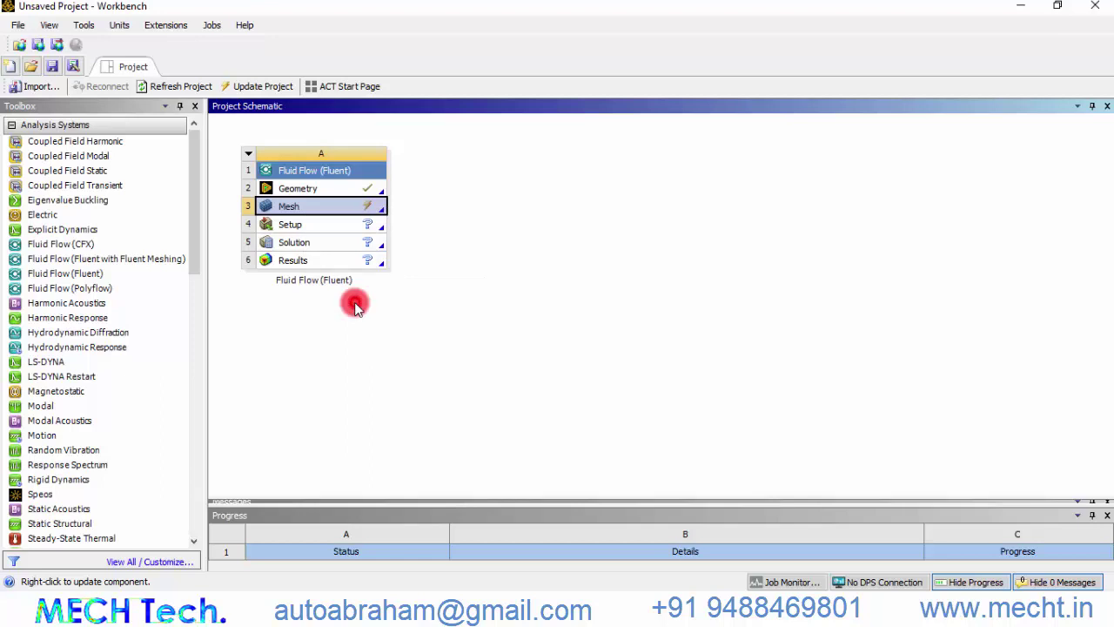
double_click(310, 224)
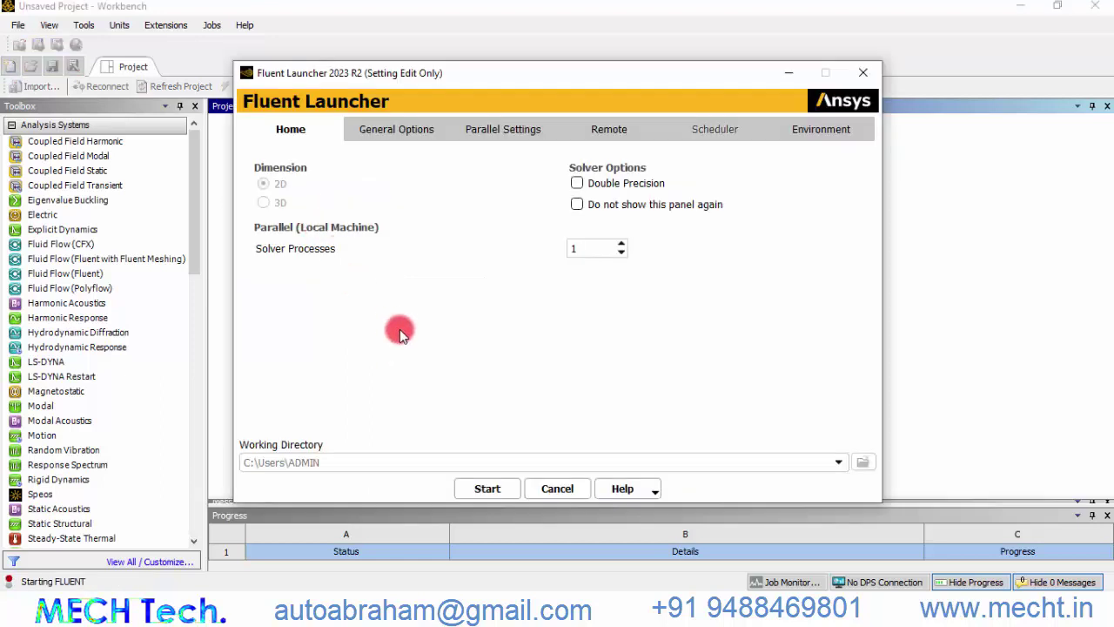
left_click(488, 489)
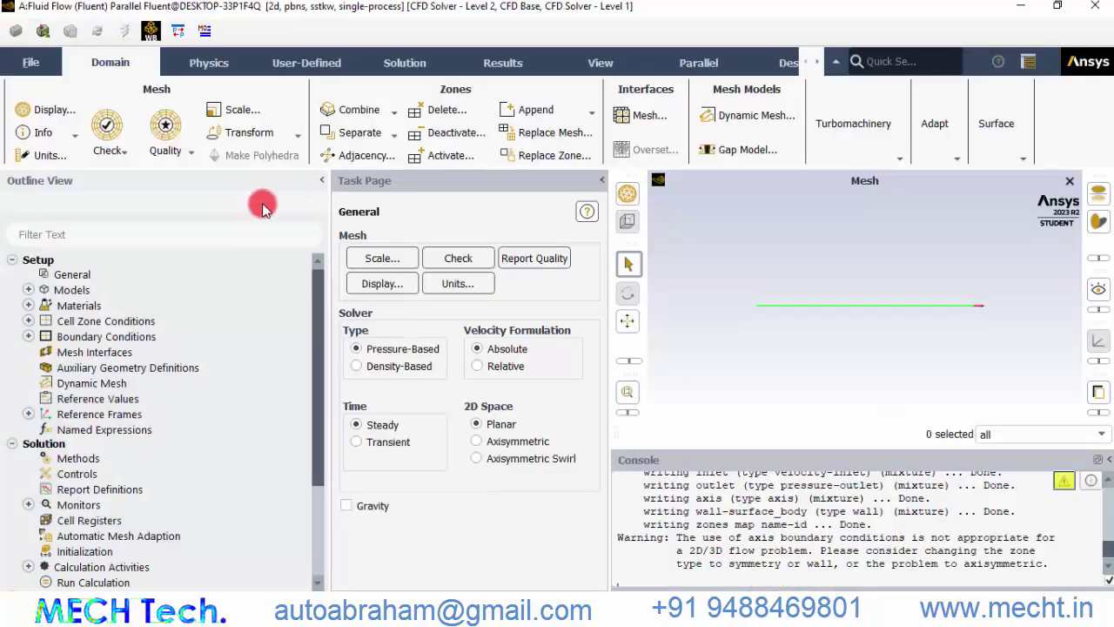
left_click(95, 277)
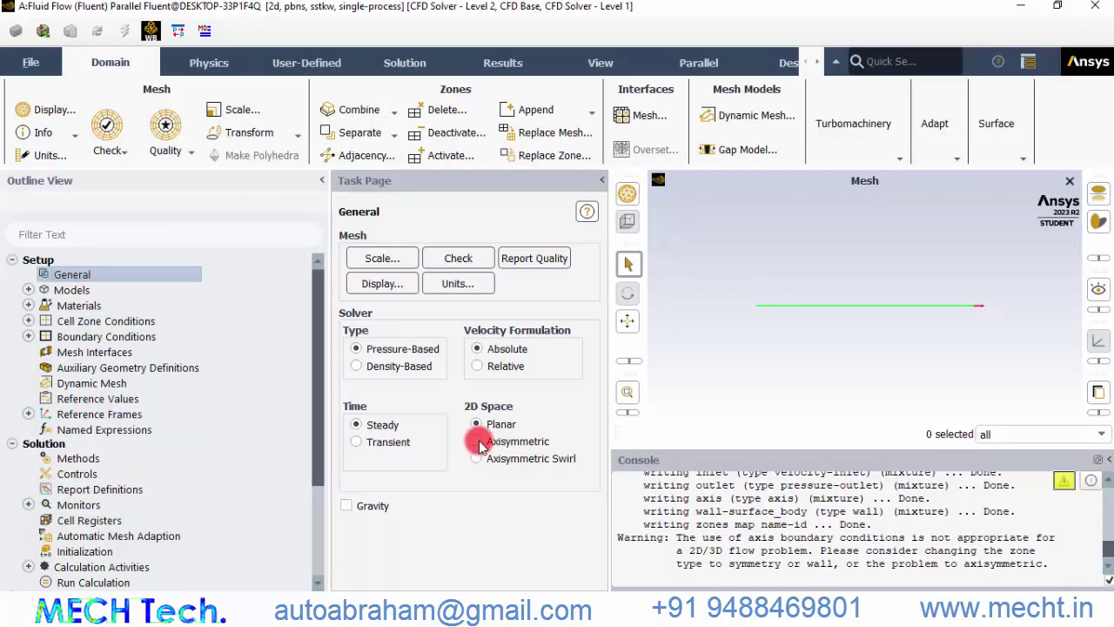
Step: Make the 2D solver axisymmetric and change the viscous model to Laminar
left_click(482, 442)
left_click(82, 290)
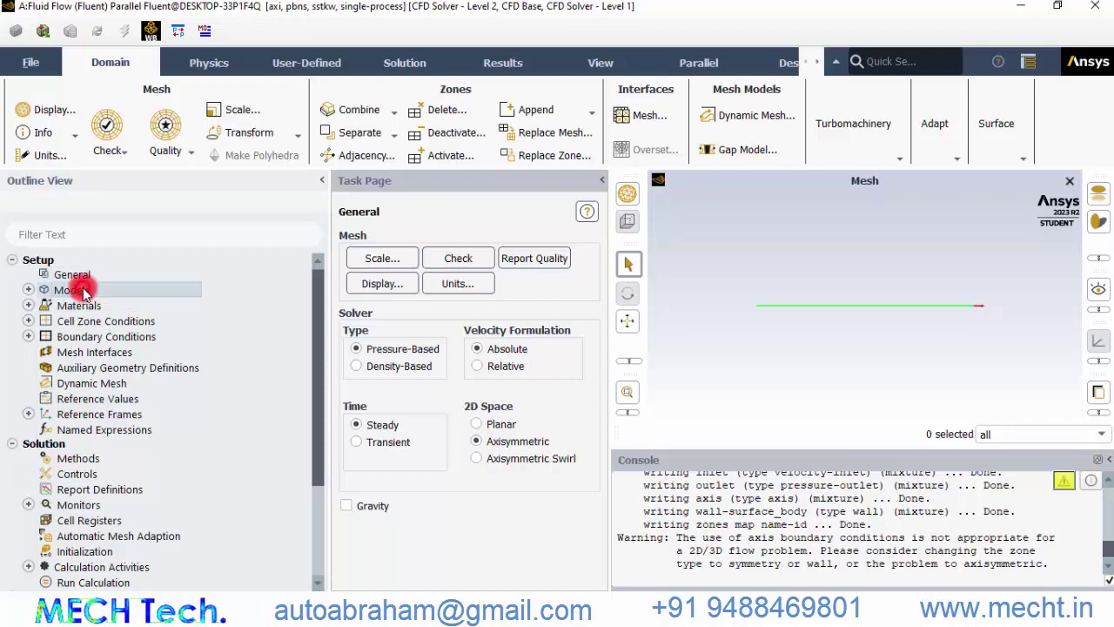
left_click(29, 290)
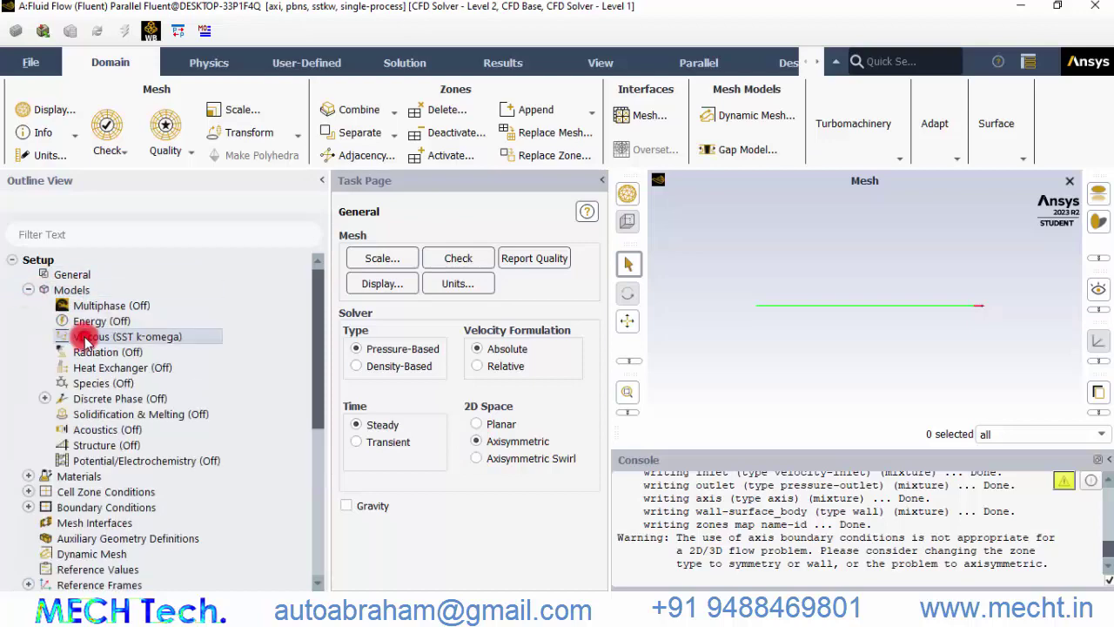
double_click(78, 335)
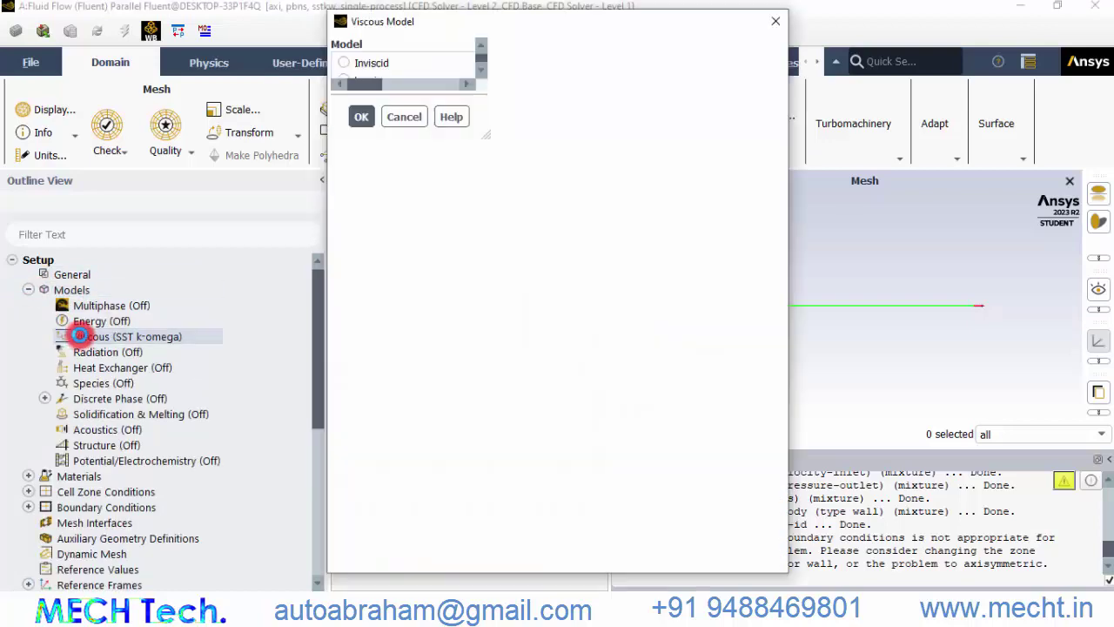
left_click(373, 80)
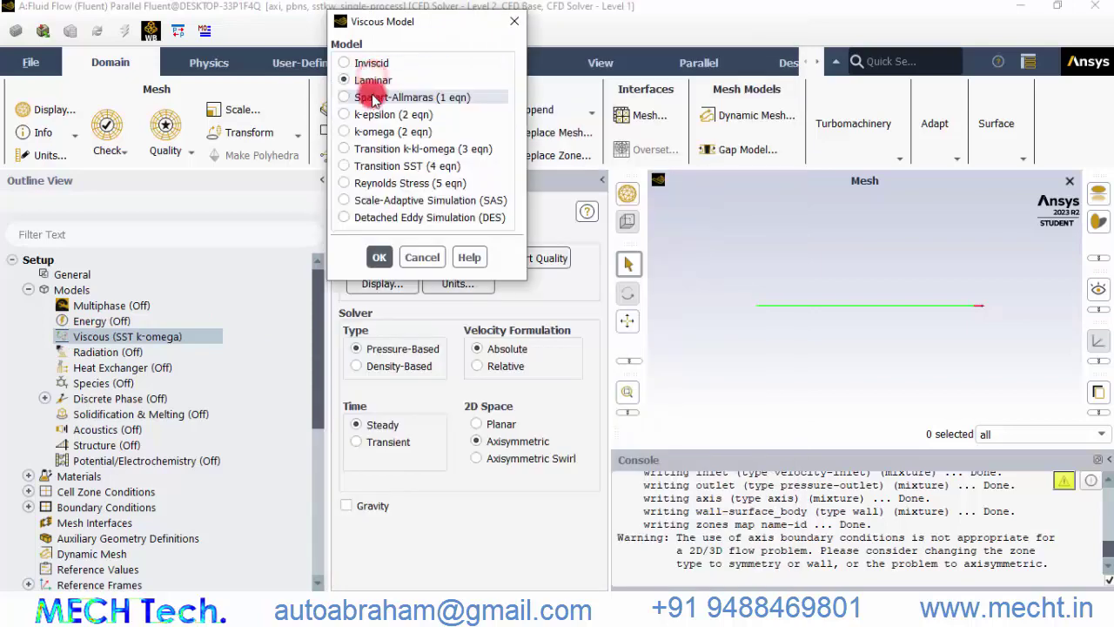
left_click(384, 257)
scroll(52, 340, "down", 3)
left_click(28, 339)
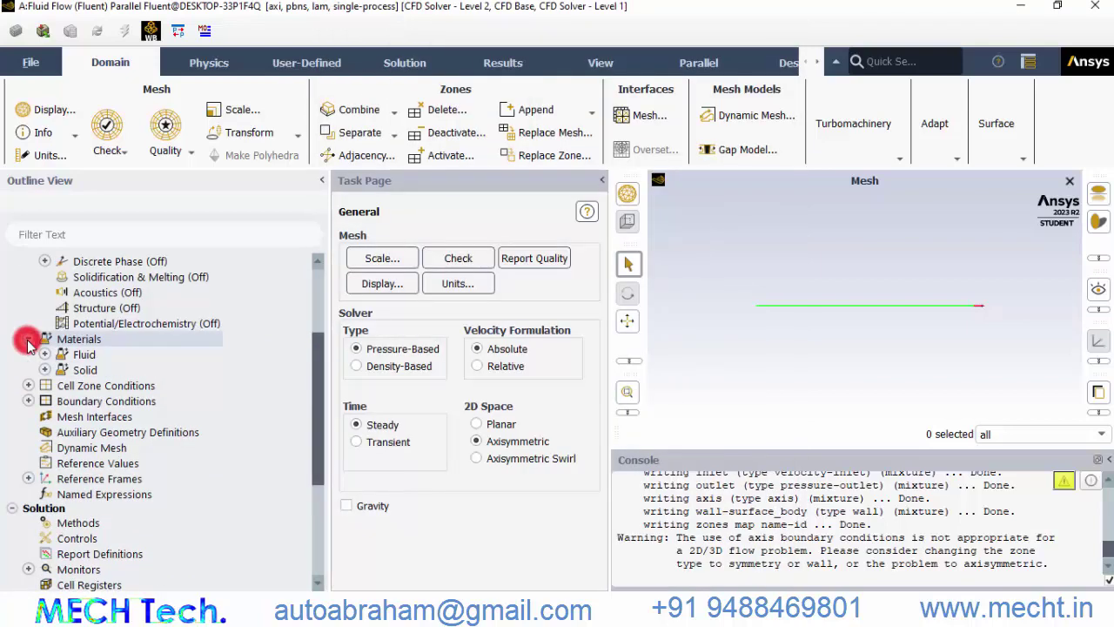
Step: Copy water-liquid (h2o<l>) from the Fluent Database into the case's fluid materials
left_click(44, 354)
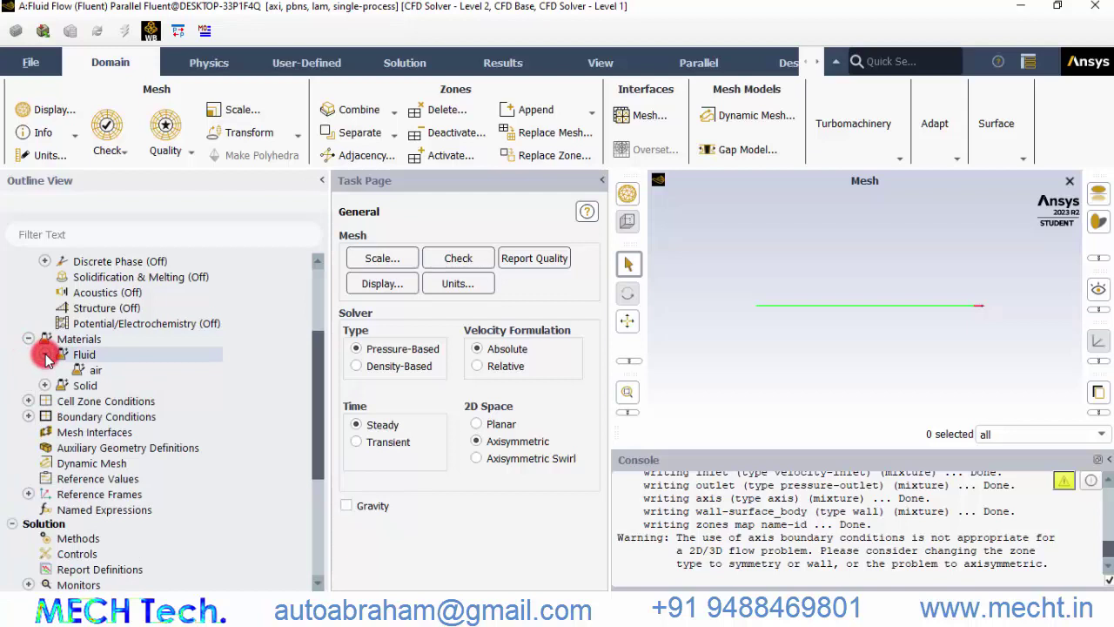
left_click(100, 373)
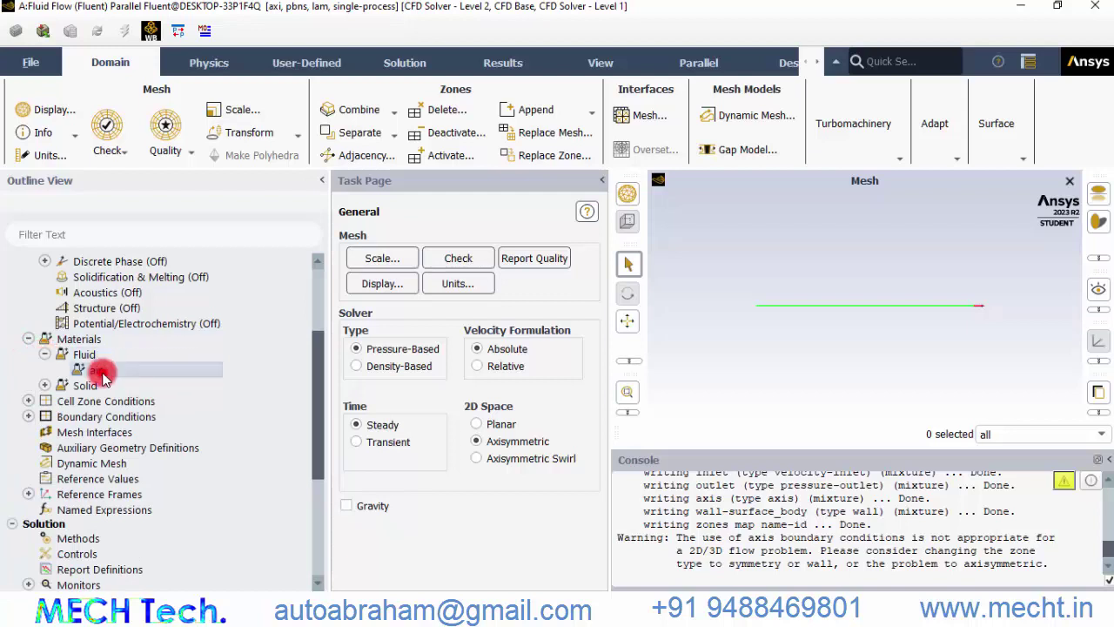
double_click(101, 373)
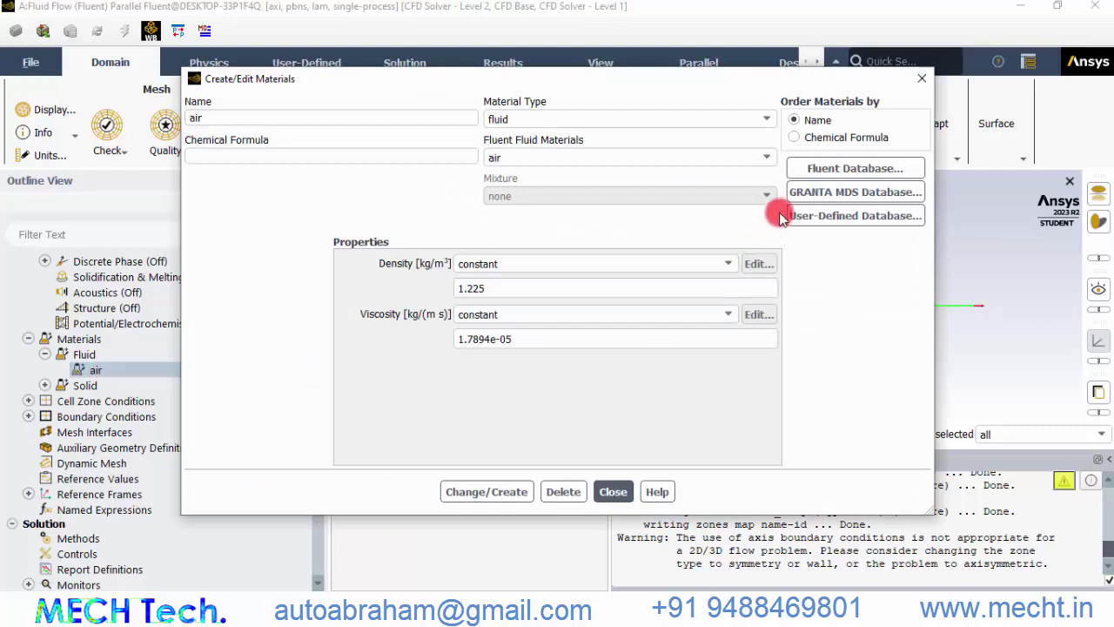
left_click(817, 168)
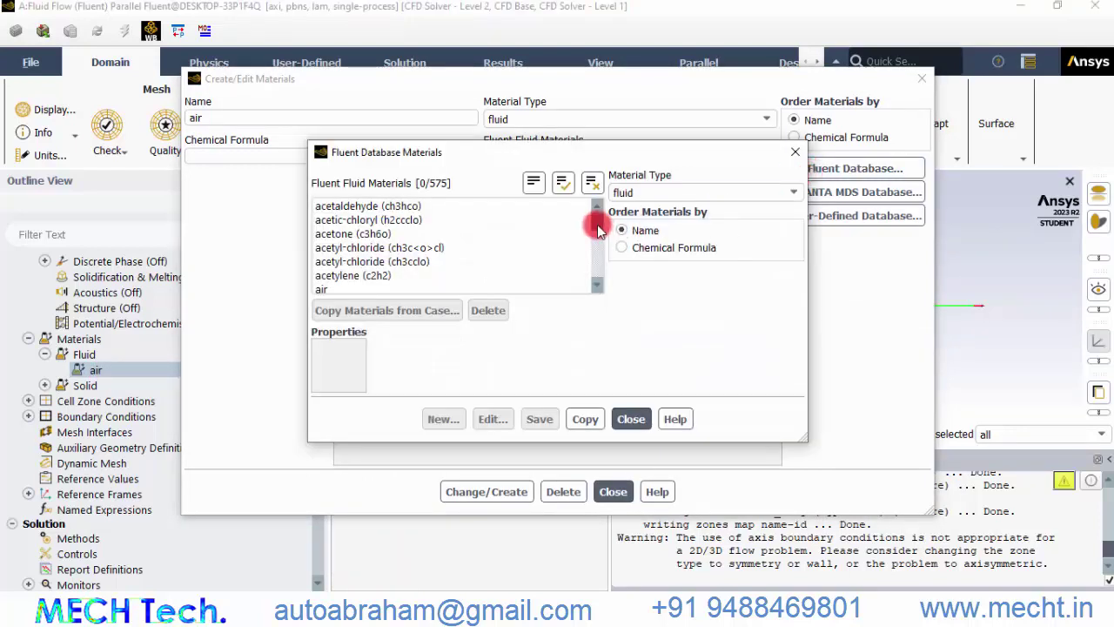
left_click_drag(597, 224, 597, 276)
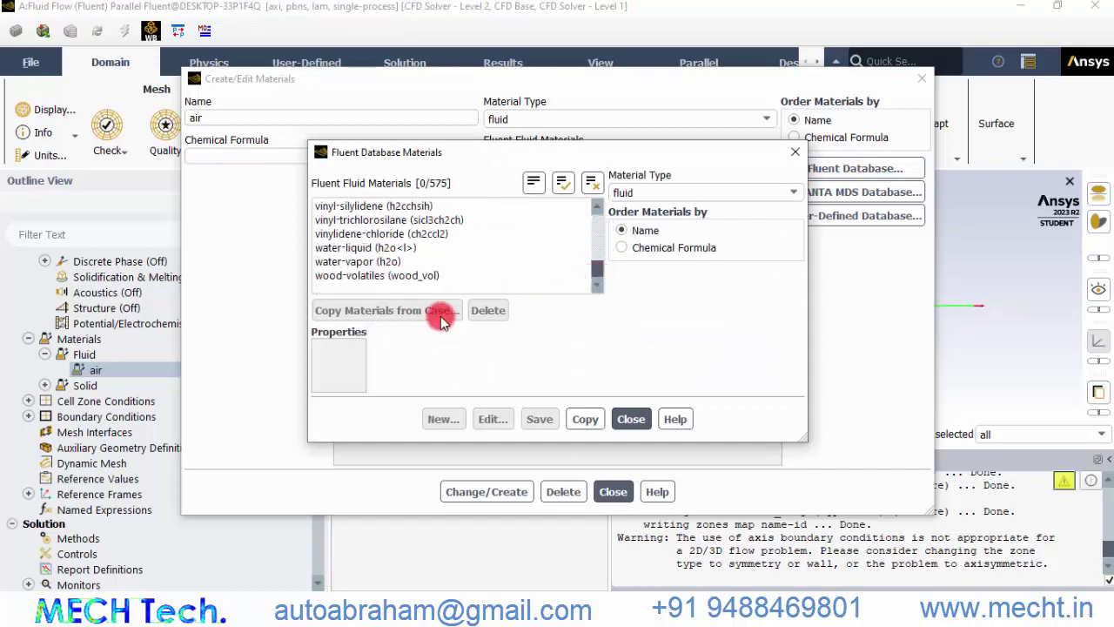
left_click(383, 249)
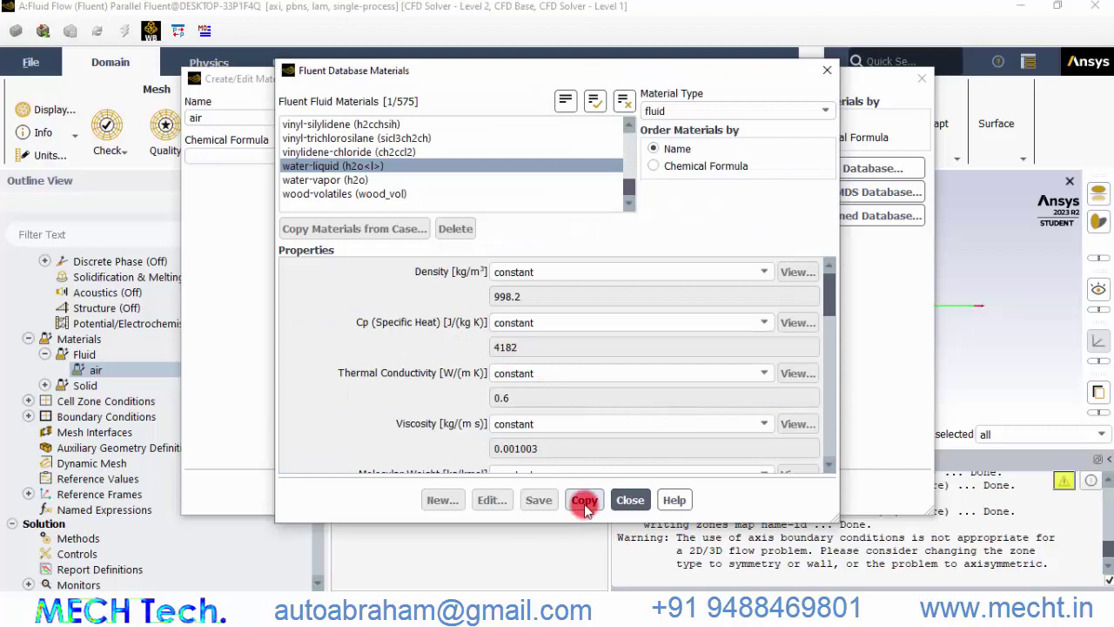
left_click(585, 502)
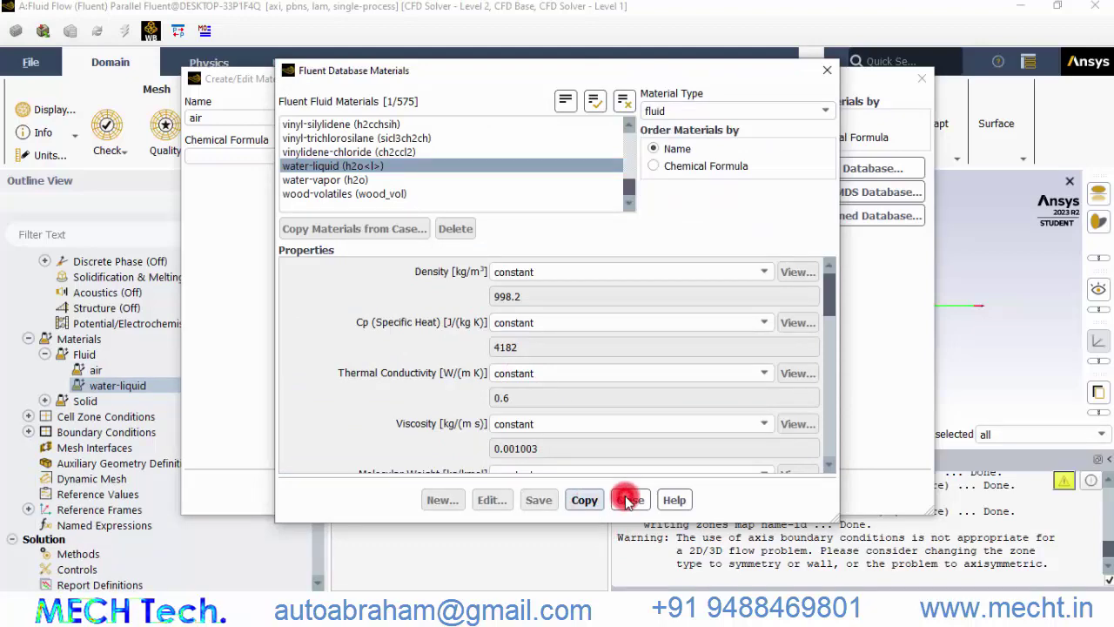
left_click(628, 499)
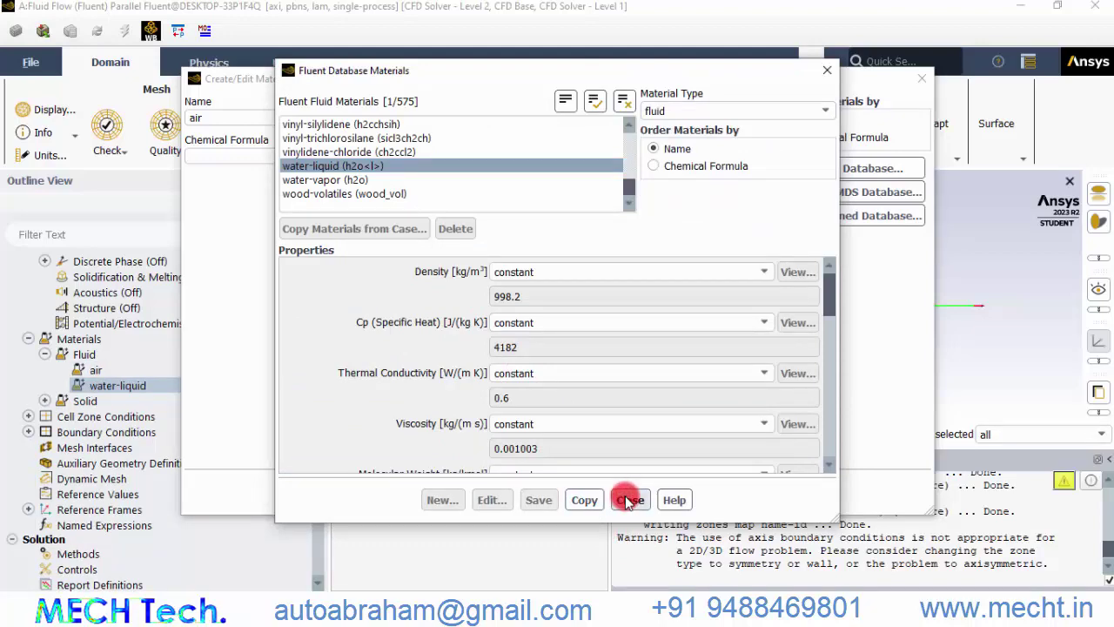
left_click(620, 494)
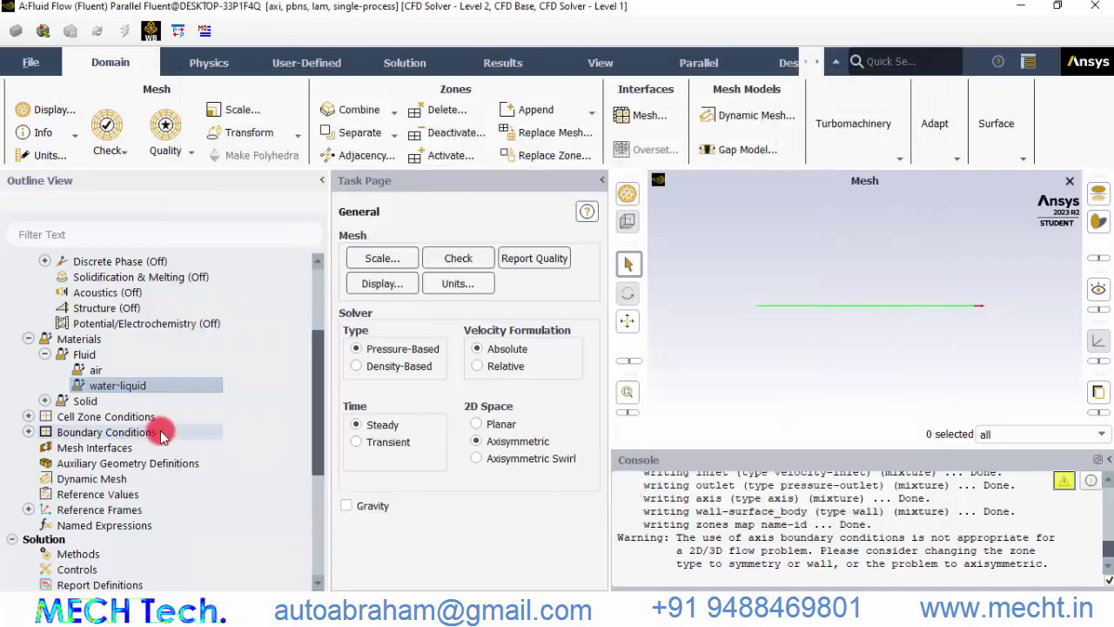
Step: Apply density 1000 kg/m³ and viscosity 0.001 kg/(m·s) to water-liquid and close the editor
double_click(119, 388)
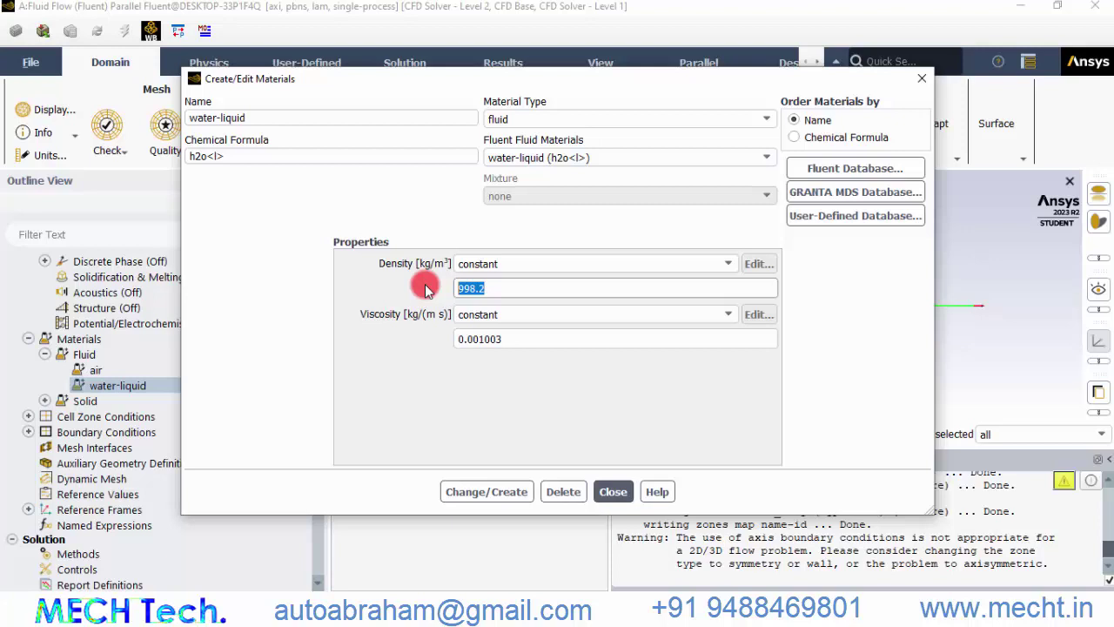
type("1000")
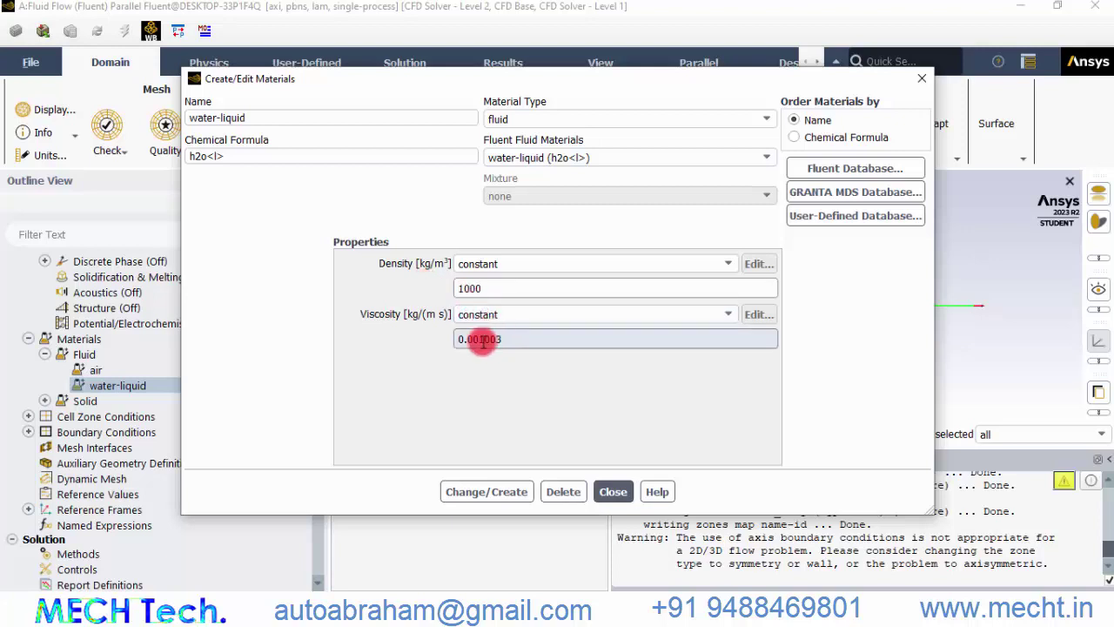
left_click_drag(484, 340, 594, 359)
key("BackSpace")
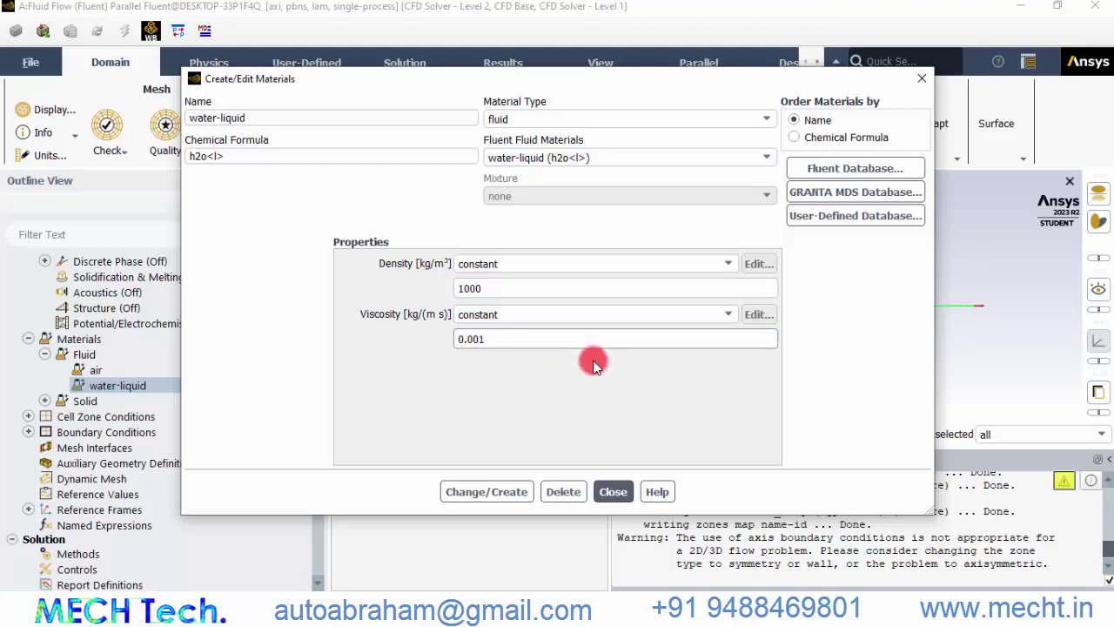
left_click(500, 492)
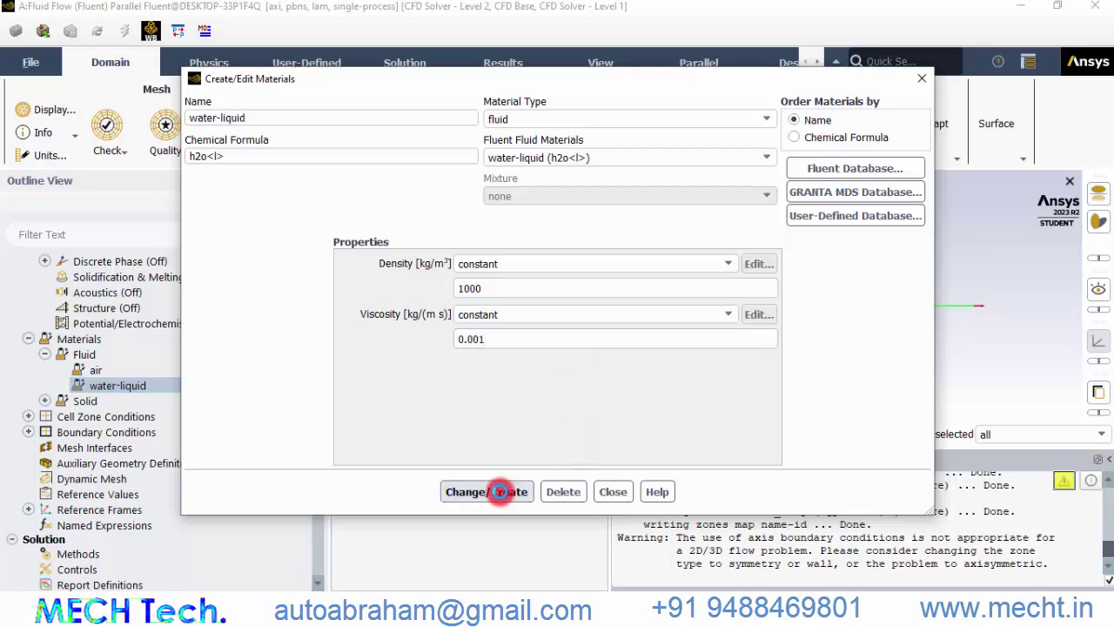
left_click(614, 492)
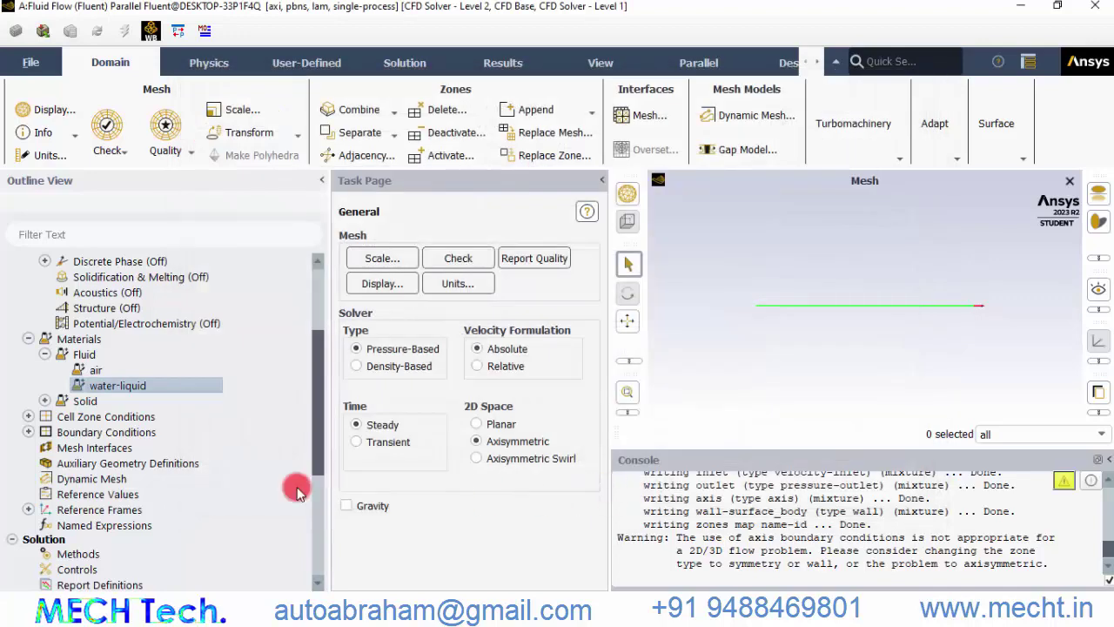
left_click(30, 340)
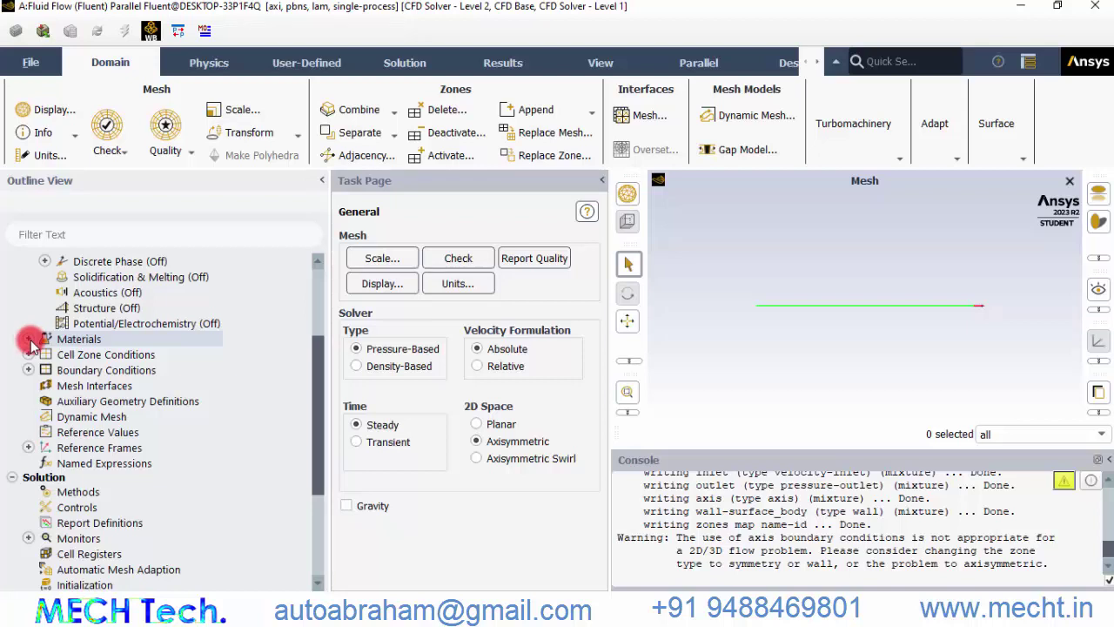
left_click(28, 356)
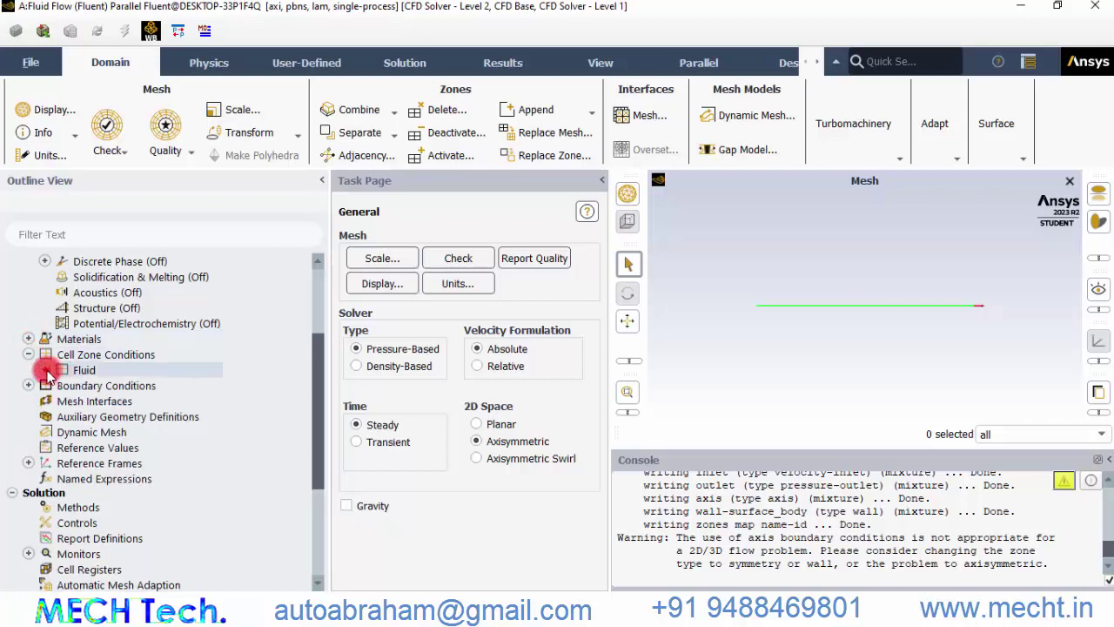
Step: Change the surface_body fluid zone's Material Name from air to water-liquid and apply it
left_click(44, 370)
left_click(101, 385)
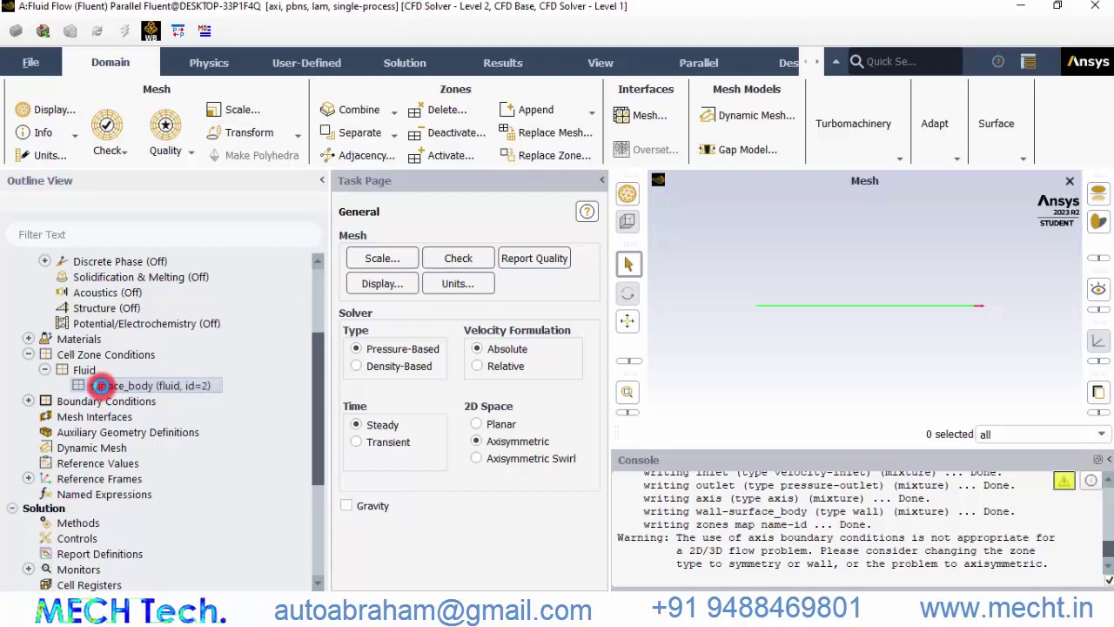
double_click(101, 385)
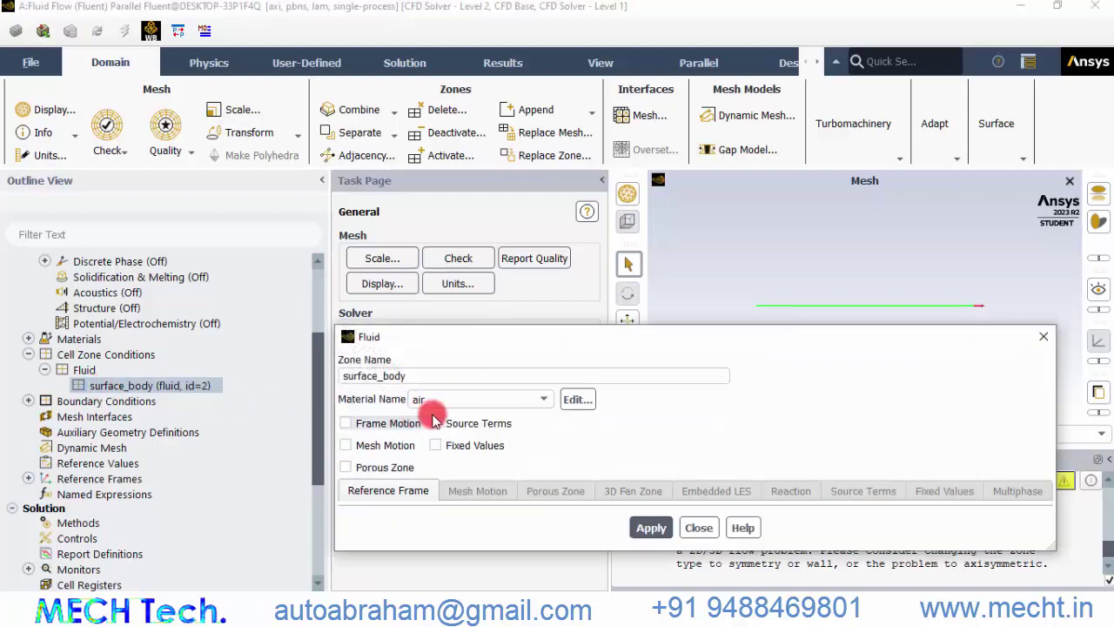
left_click(470, 399)
left_click(468, 416)
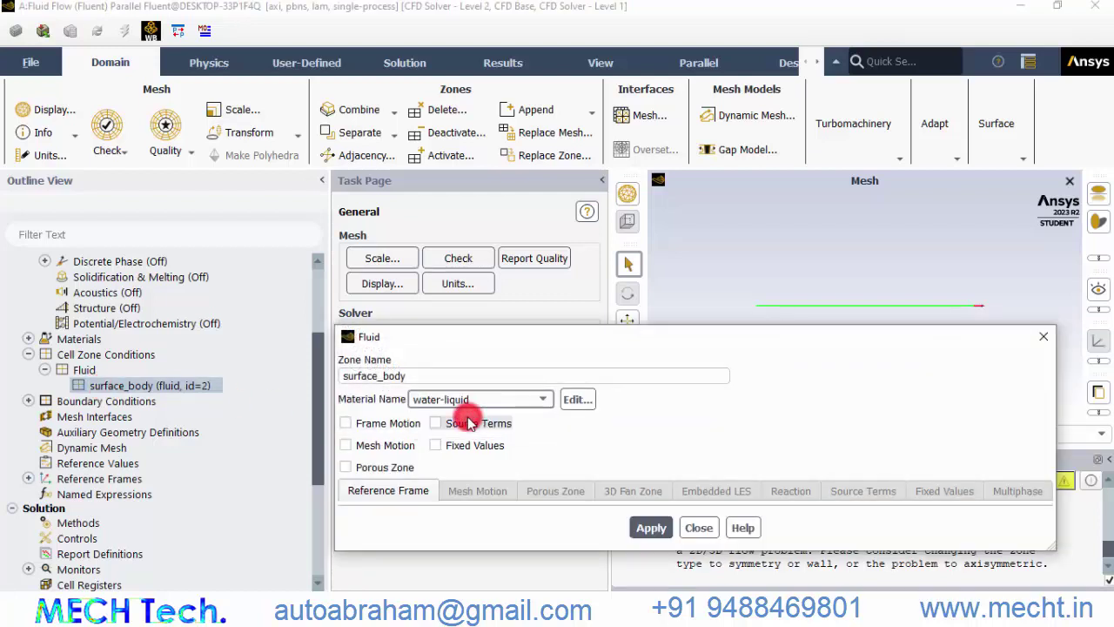
left_click(651, 528)
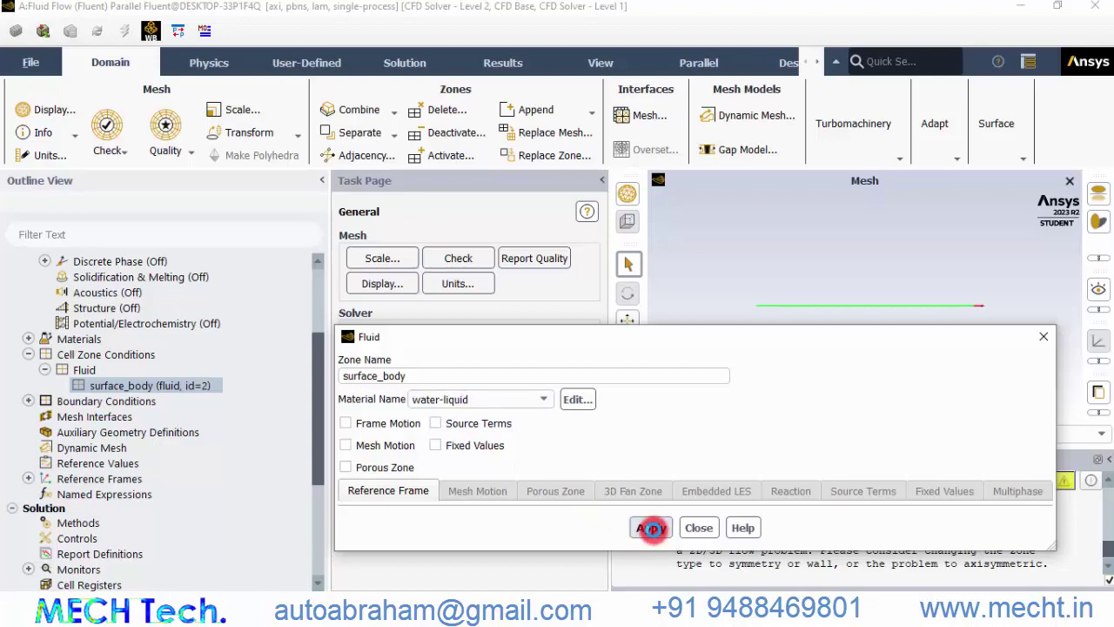
left_click(698, 527)
left_click(29, 355)
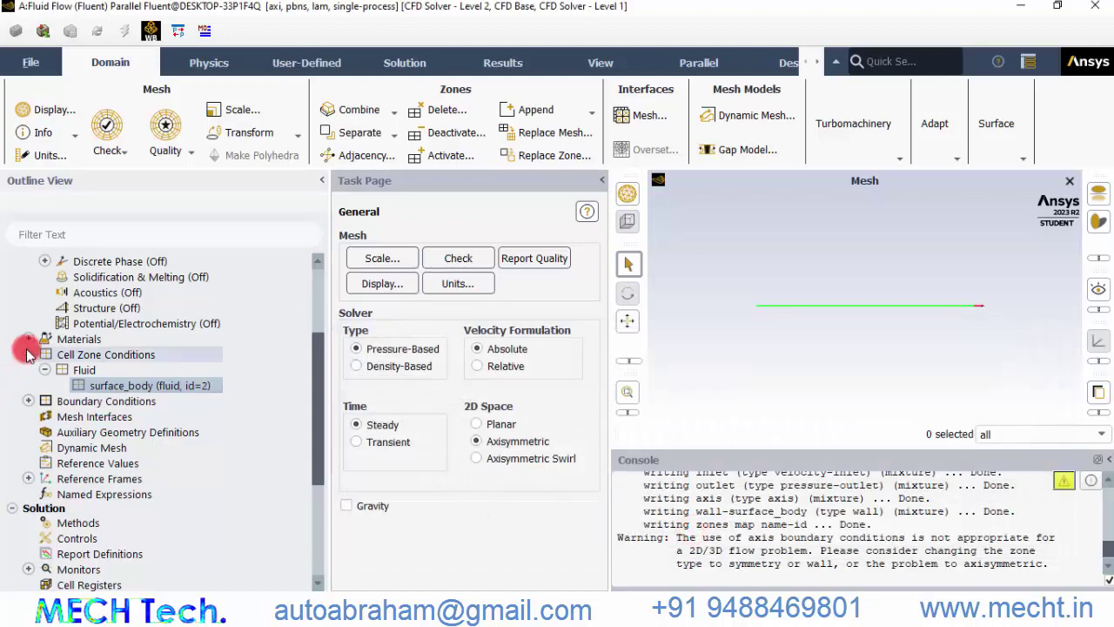
Step: Collapse Cell Zone Conditions and expand Boundary Conditions to show the axis zone under Axis
left_click(29, 354)
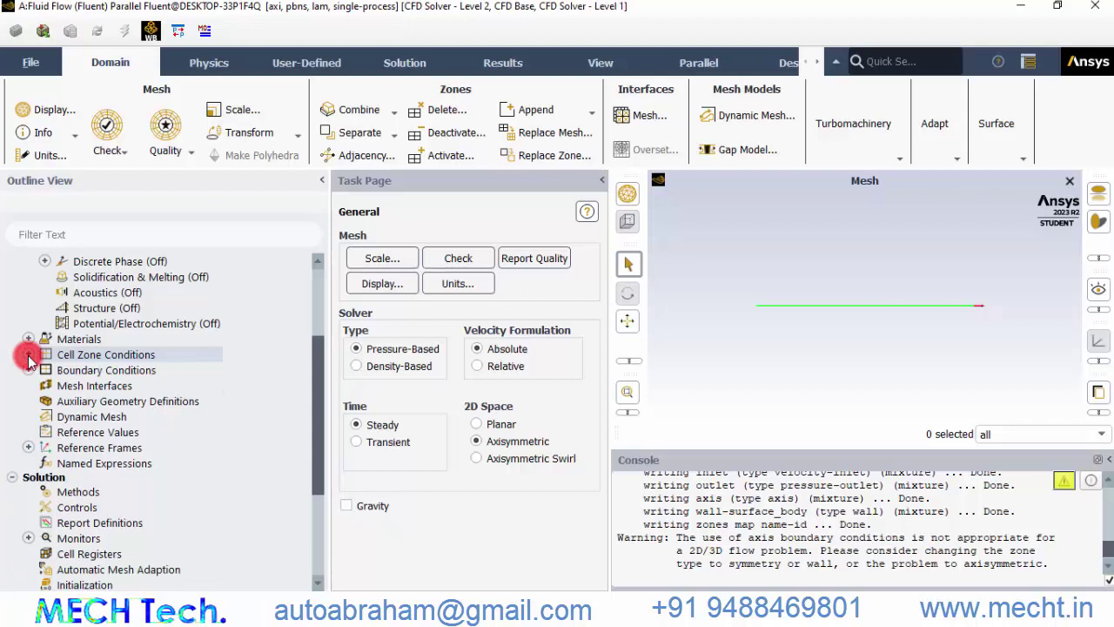
left_click(29, 370)
left_click(28, 370)
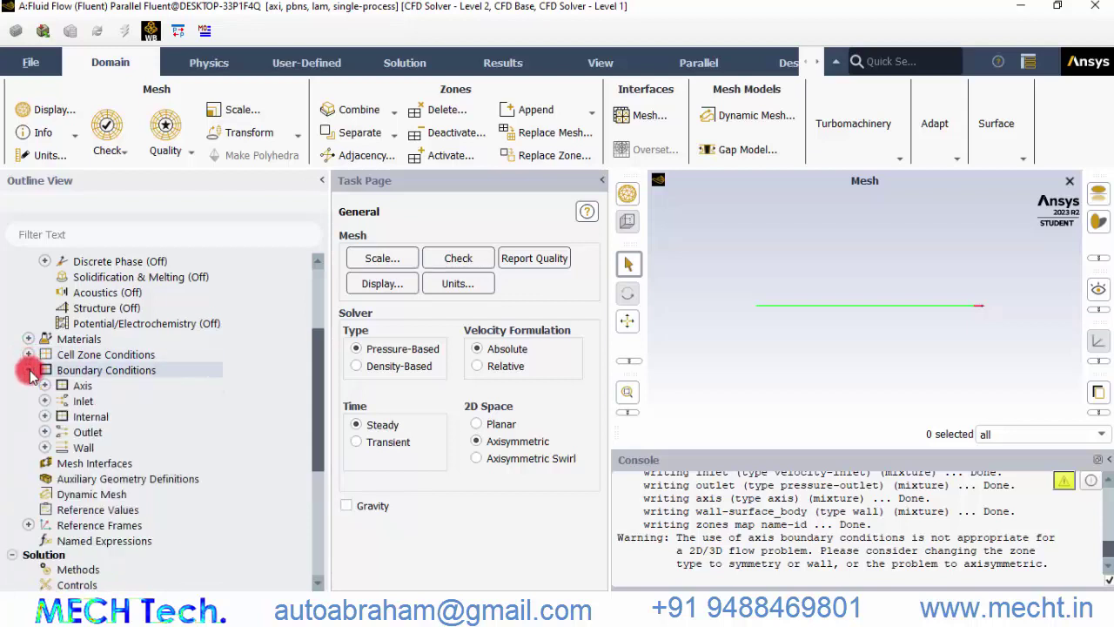
left_click(45, 390)
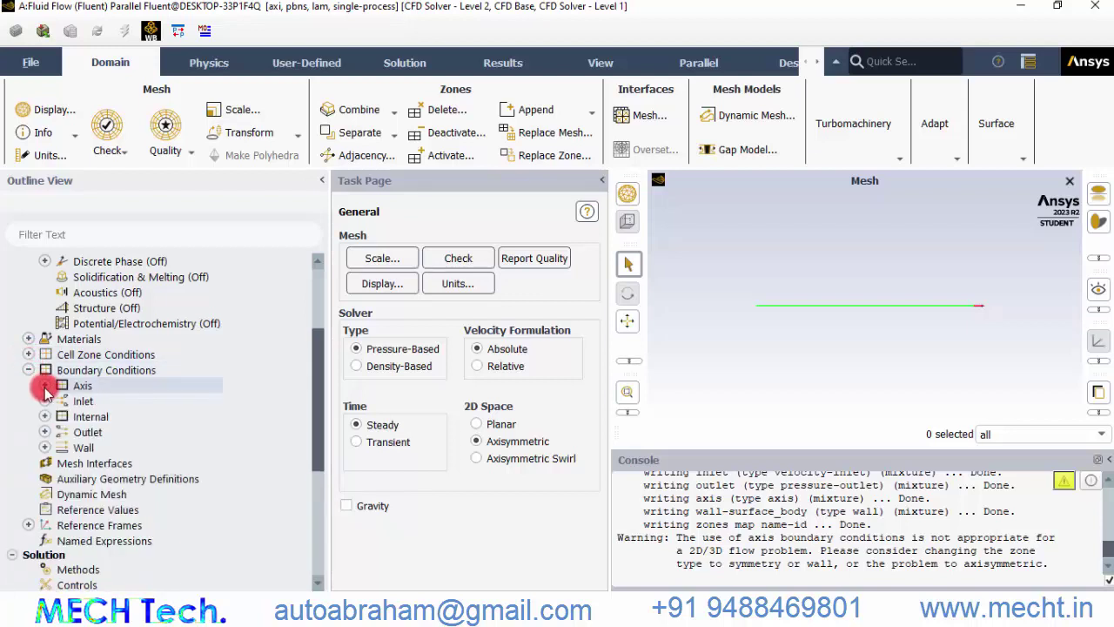
left_click(44, 387)
left_click(122, 404)
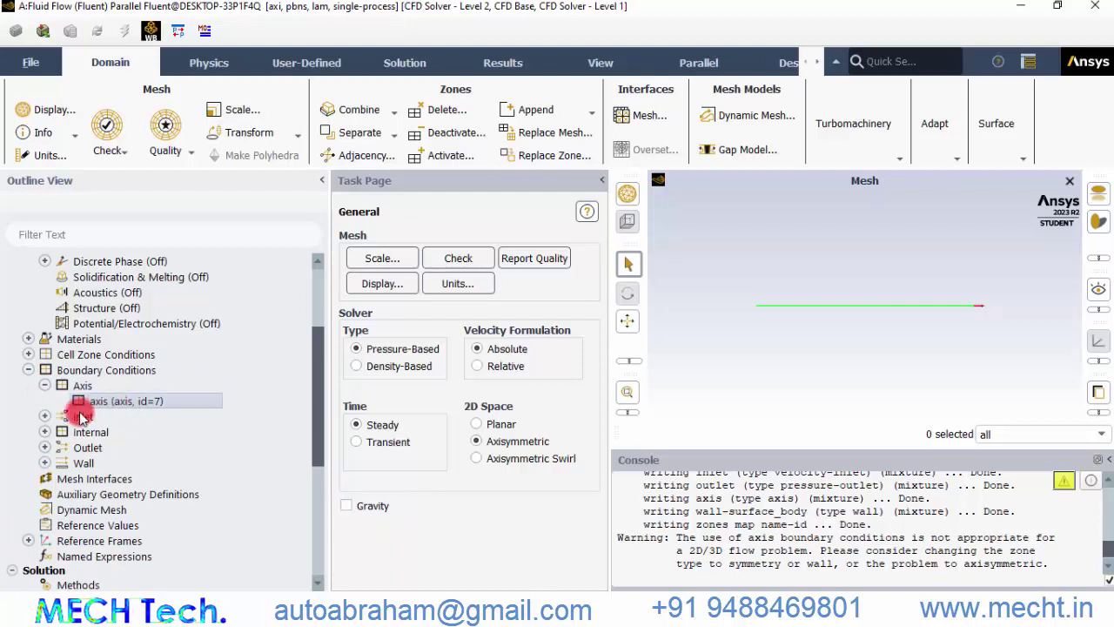
Step: Expand the Inlet and Outlet groups and select the inlet velocity-inlet zone
left_click(45, 416)
left_click(117, 440)
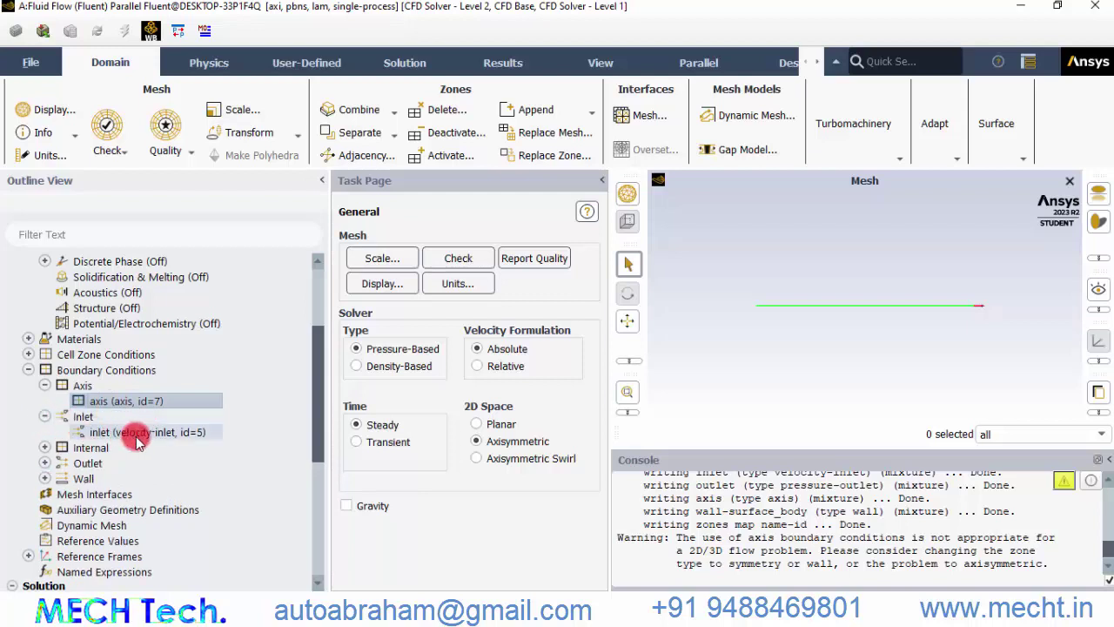
left_click(44, 463)
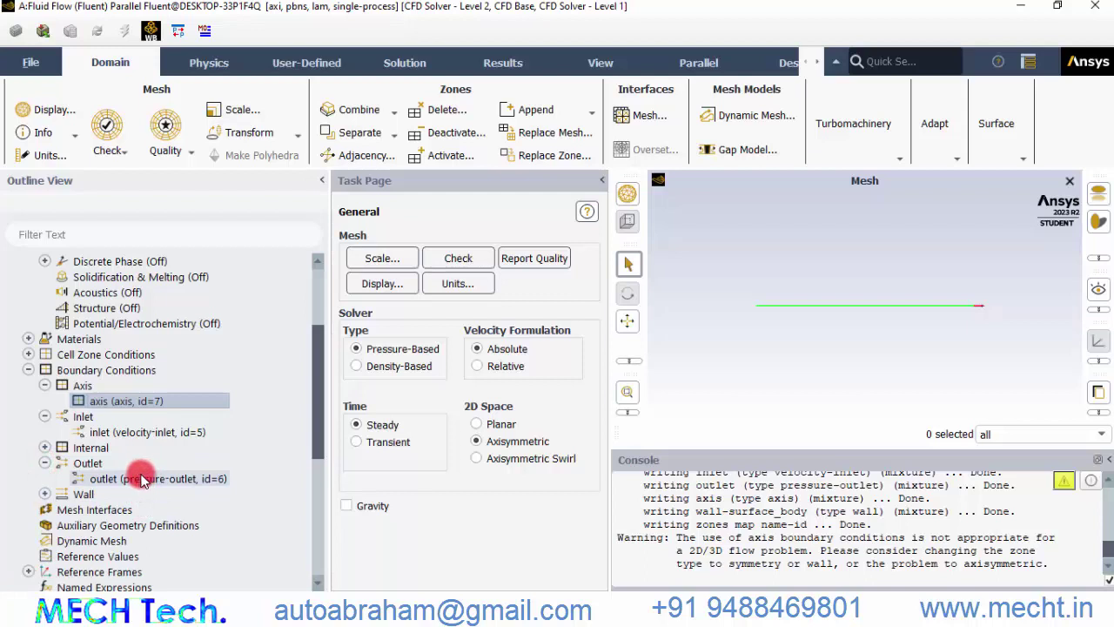
left_click(140, 432)
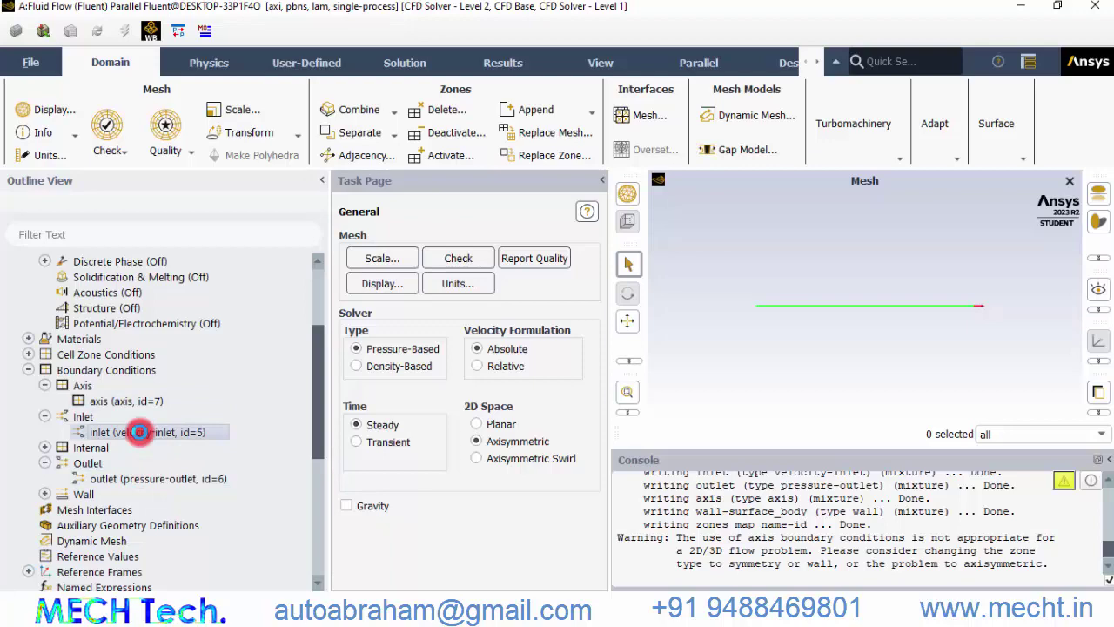
Step: Enter 0.01 in the inlet's Velocity Magnitude [m/s] field and apply it
double_click(139, 432)
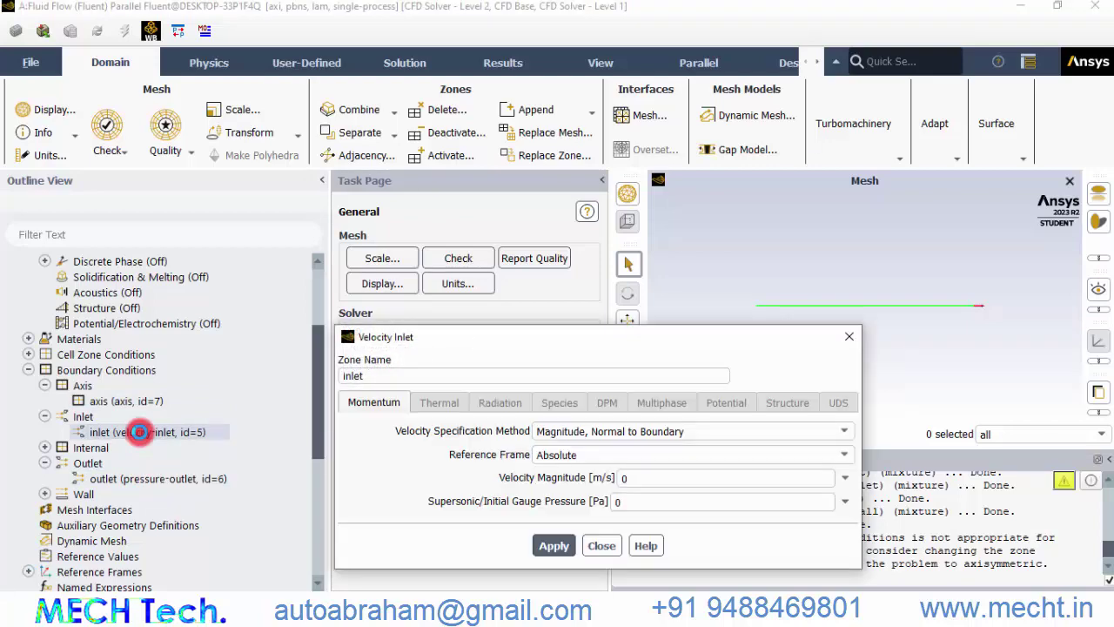
left_click_drag(624, 342, 562, 159)
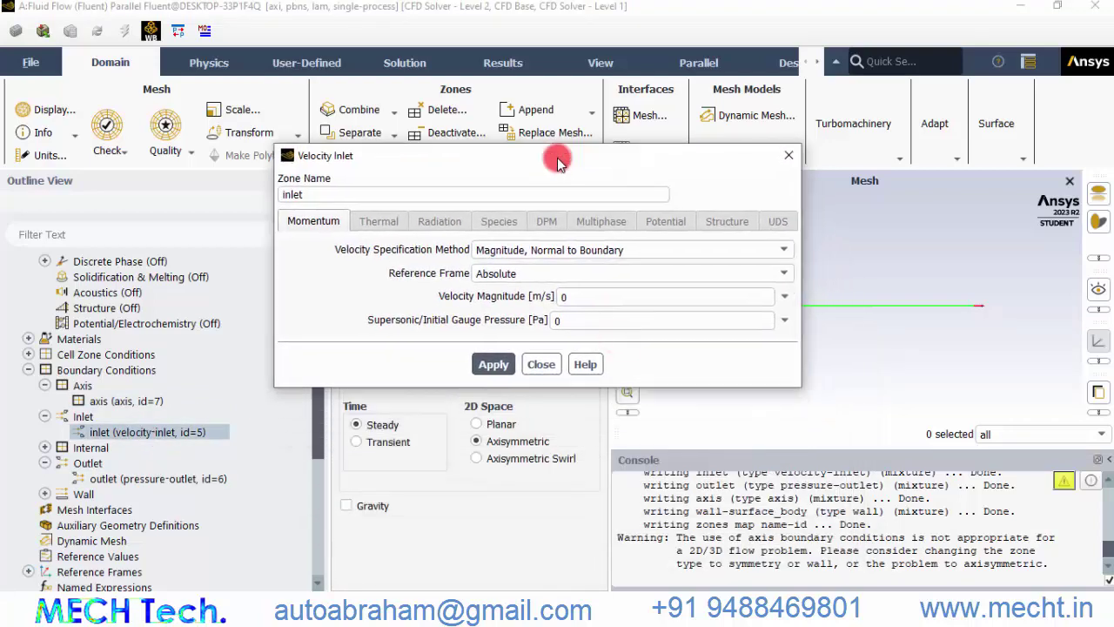
left_click(572, 298)
left_click_drag(572, 297, 468, 297)
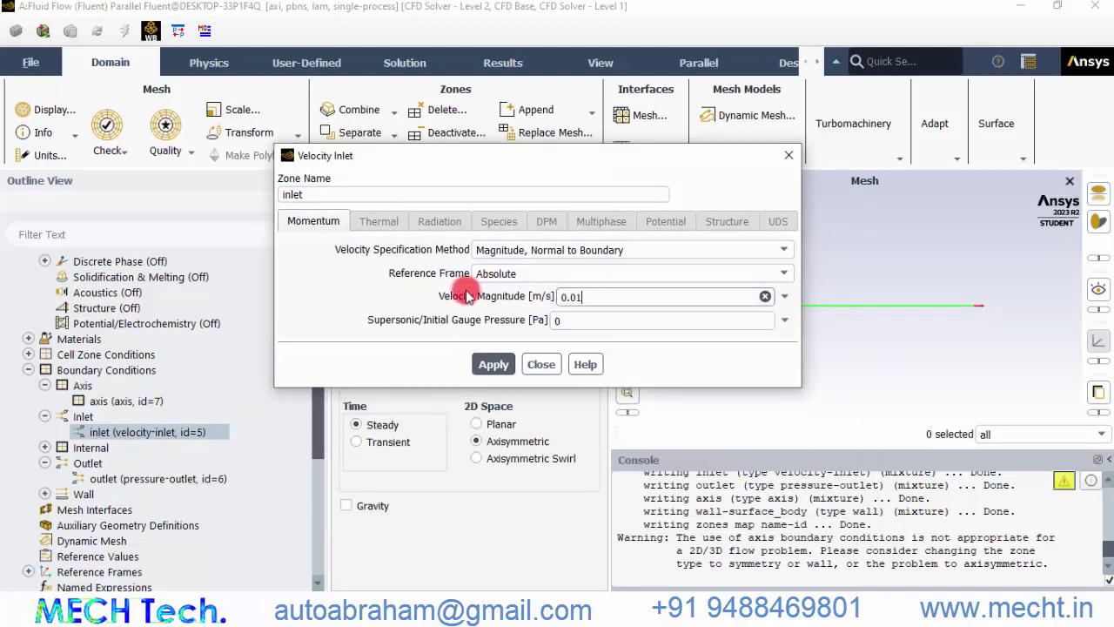
left_click(493, 366)
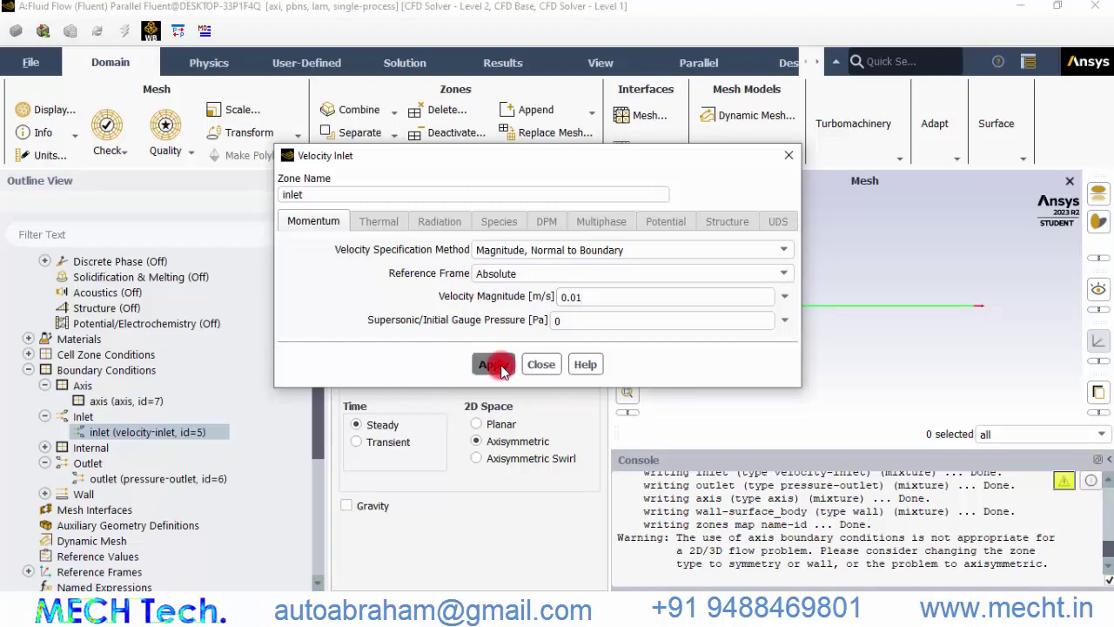
left_click(540, 363)
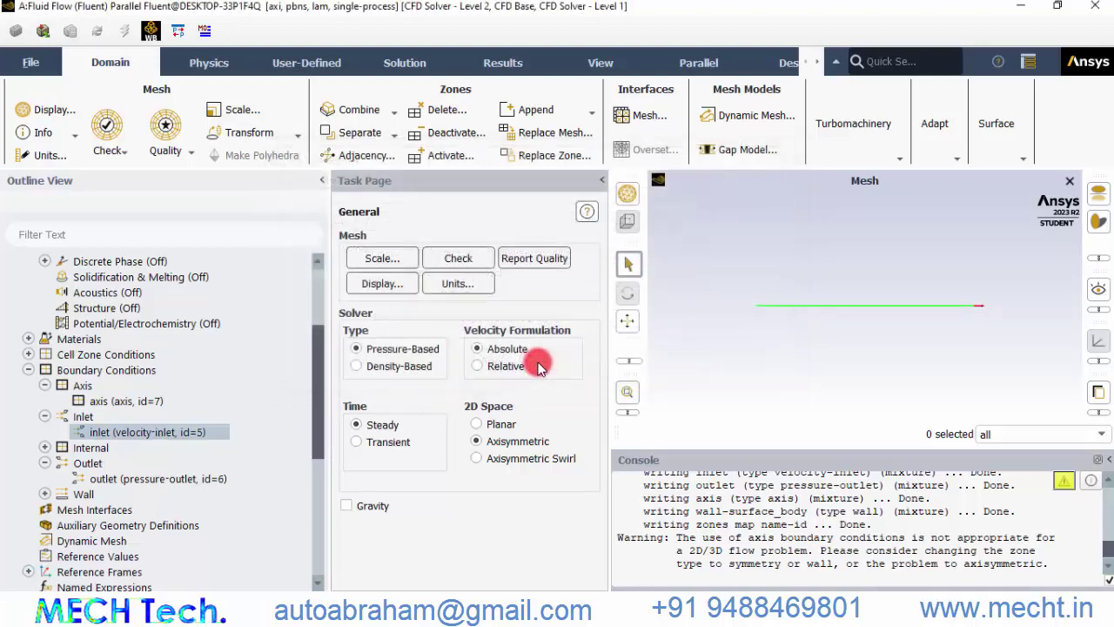
left_click(138, 479)
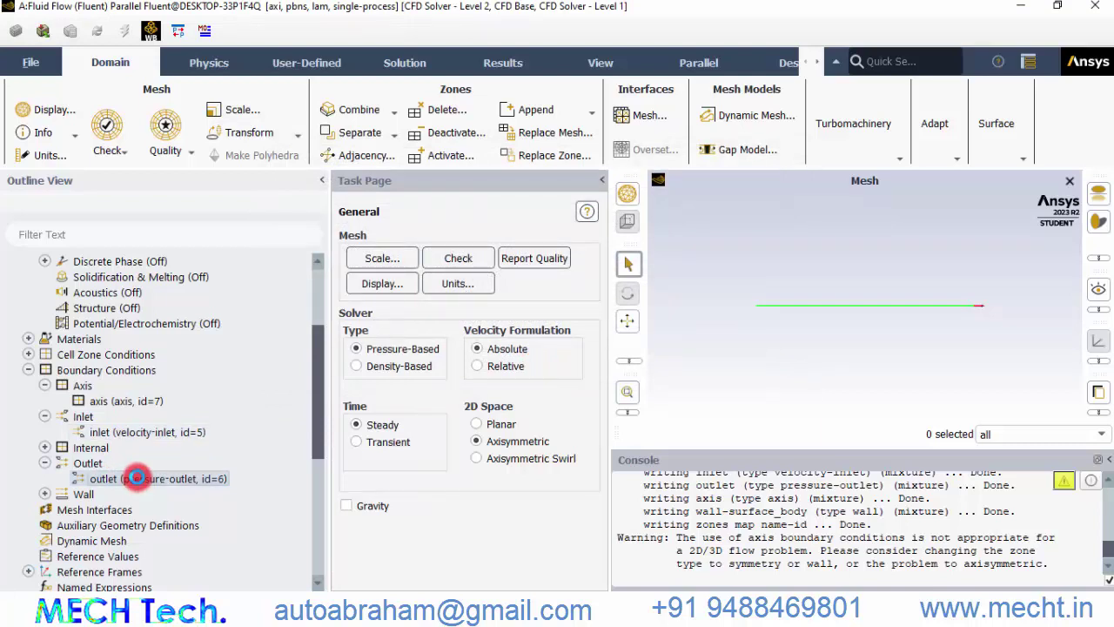
double_click(138, 478)
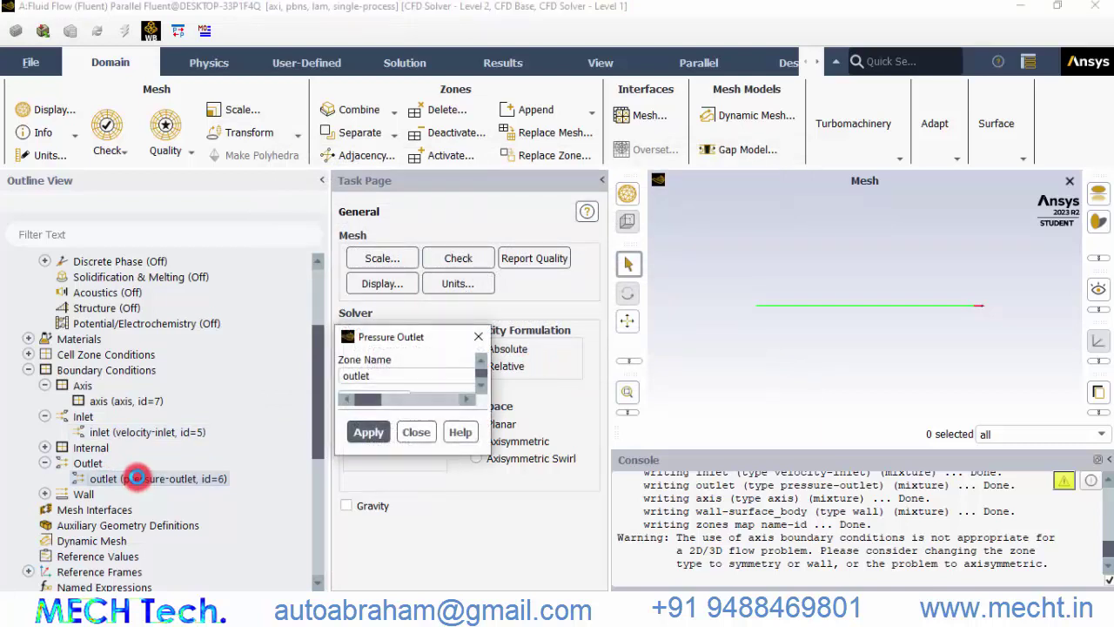
left_click(599, 251)
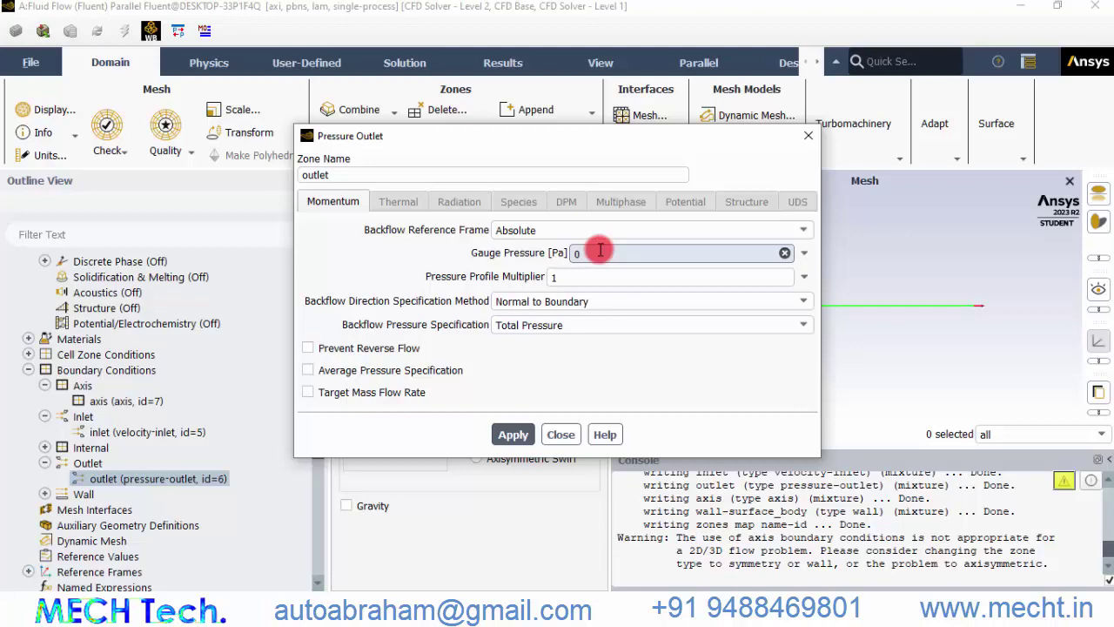
left_click(560, 434)
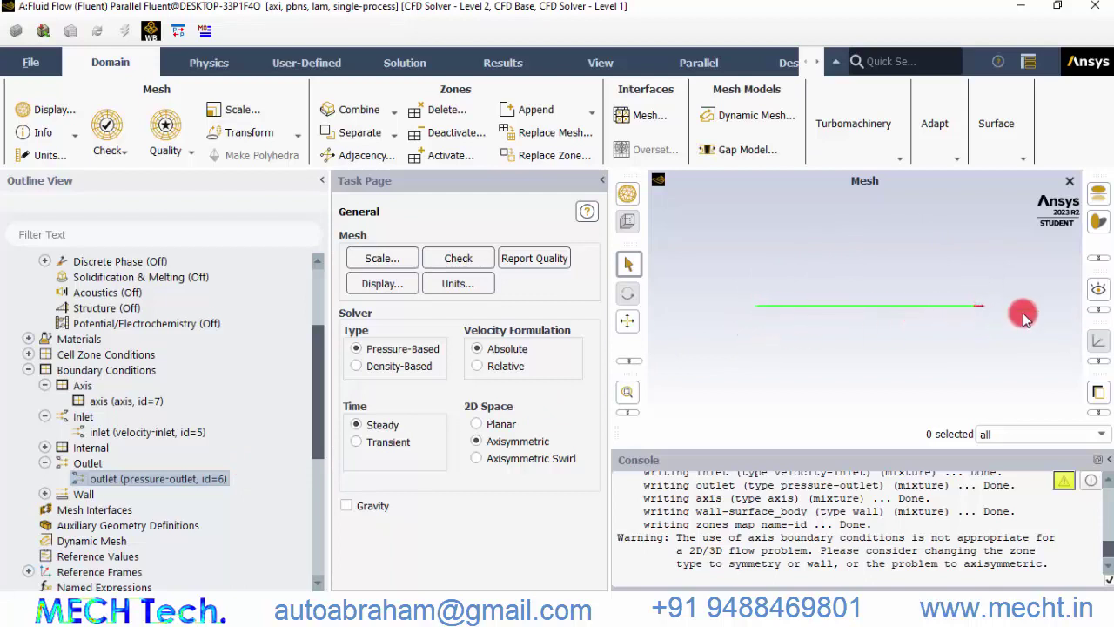
Step: Initialize the flow field with Hybrid Initialization and bring up Run Calculation showing 500 iterations
scroll(99, 436, "down", 6)
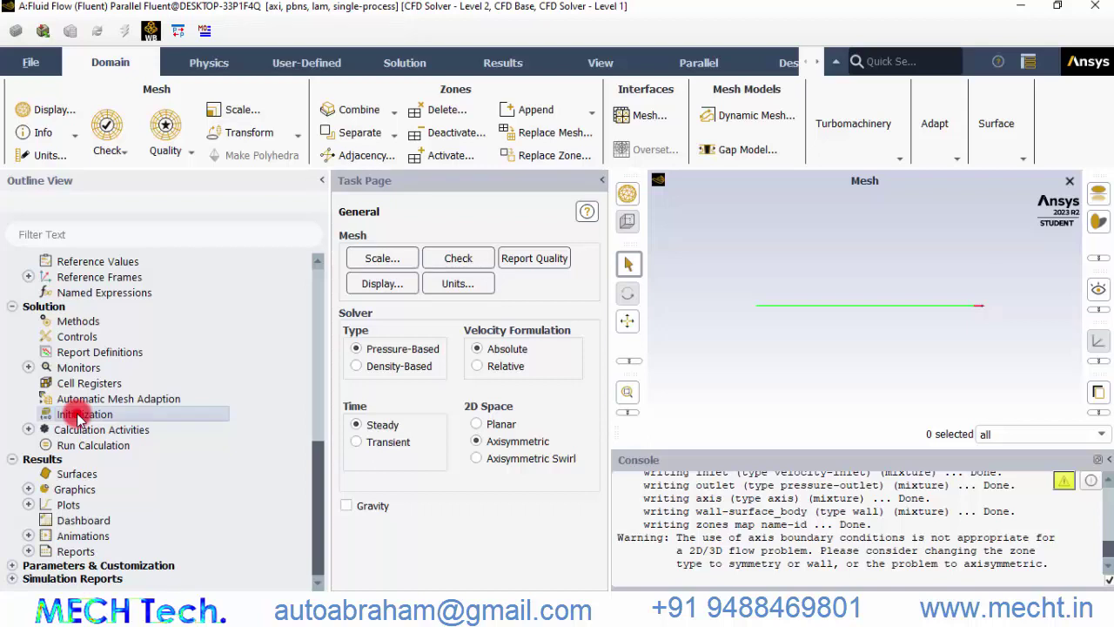
left_click(82, 415)
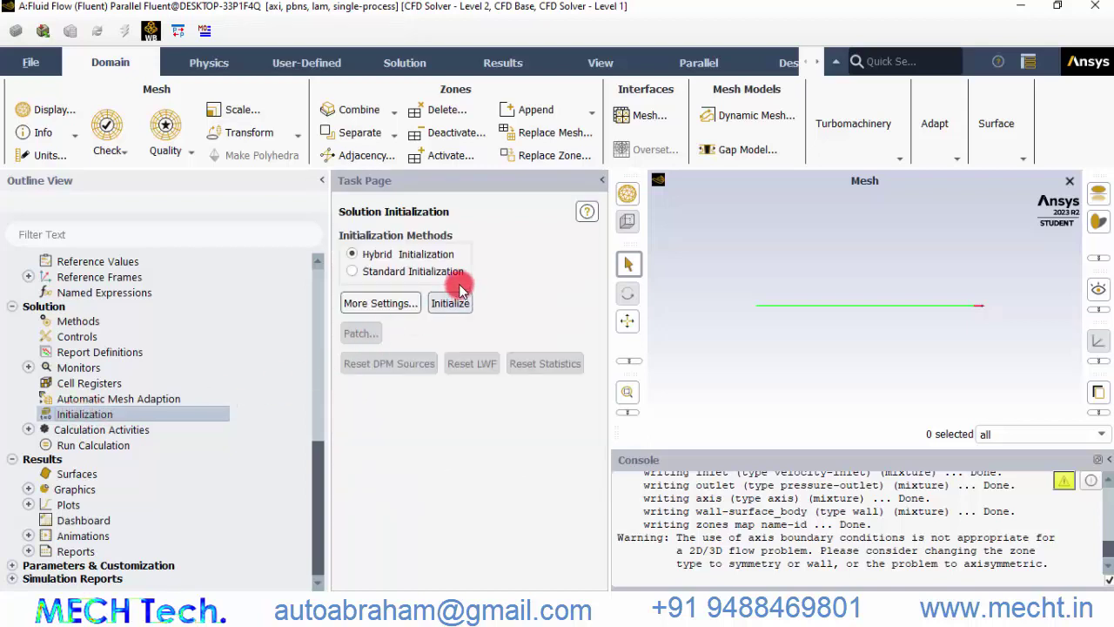
left_click(456, 310)
left_click(91, 445)
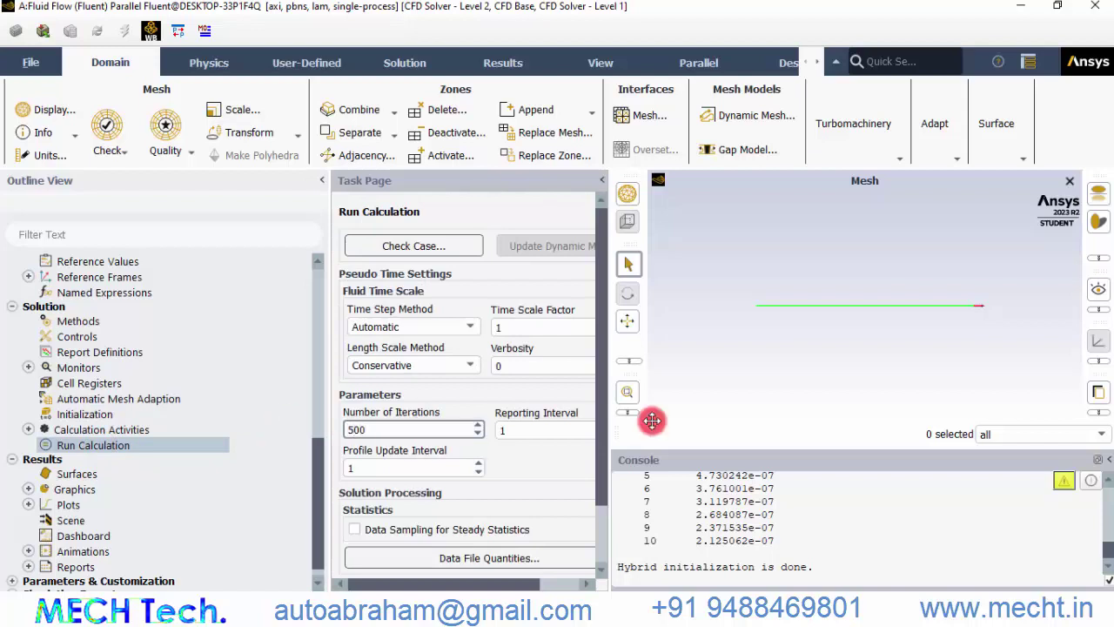
Step: Calculate the 500 iterations and acknowledge the Calculation complete message
scroll(598, 388, "down", 1)
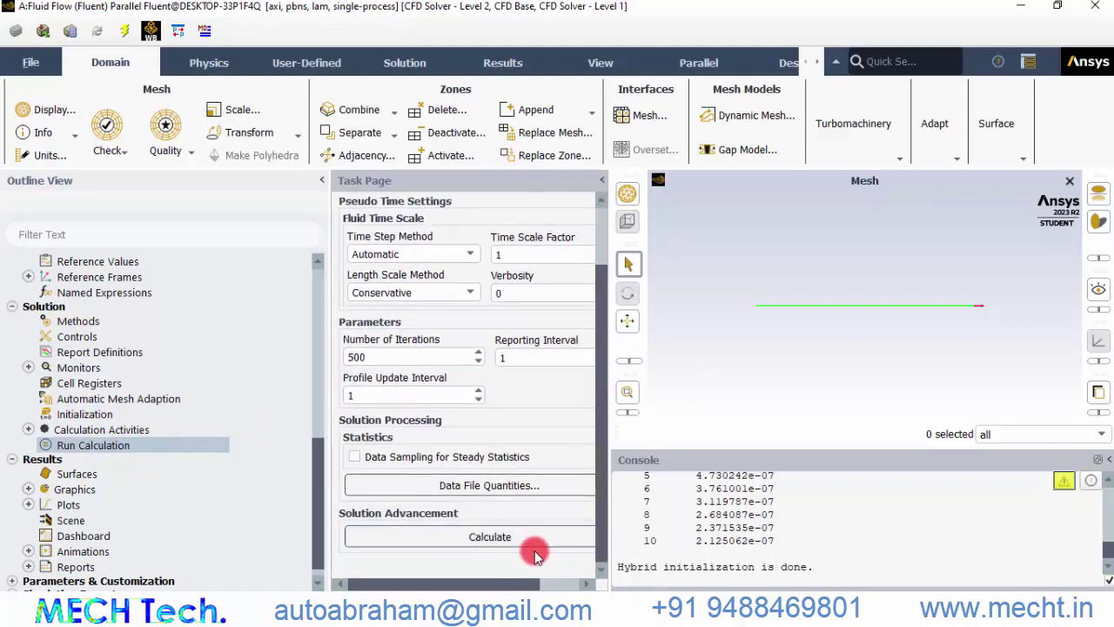
left_click(510, 538)
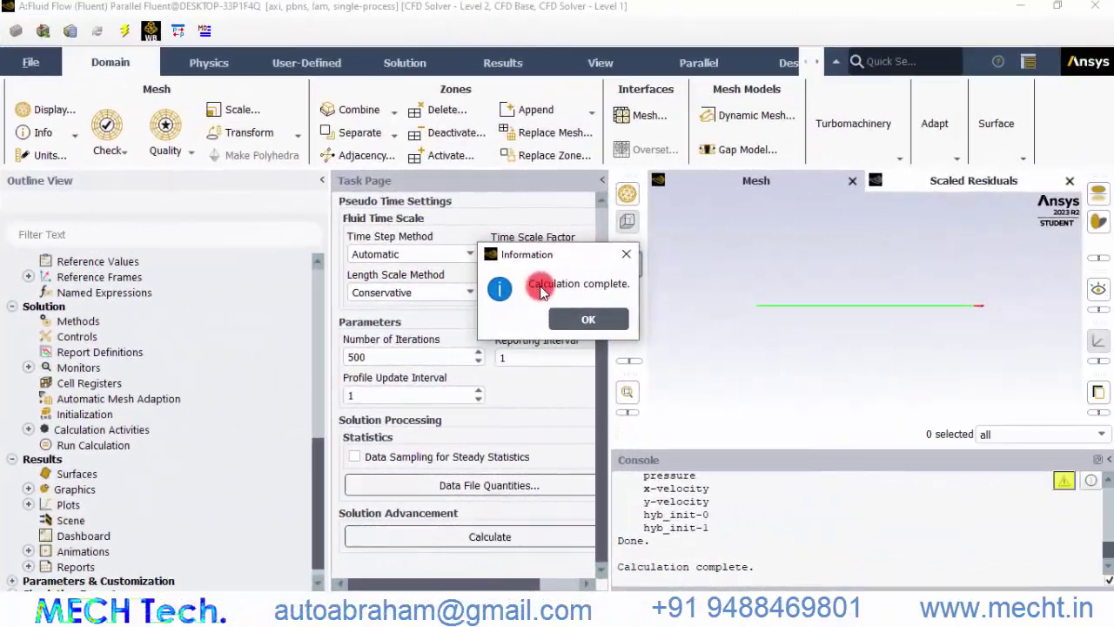
left_click(587, 320)
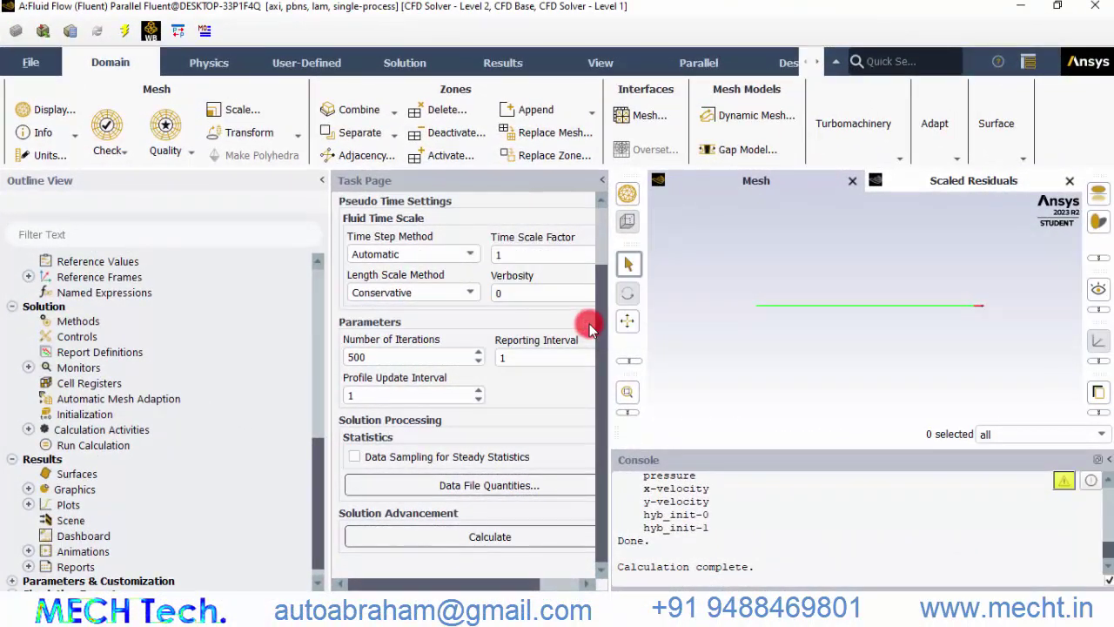
scroll(132, 505, "down", 1)
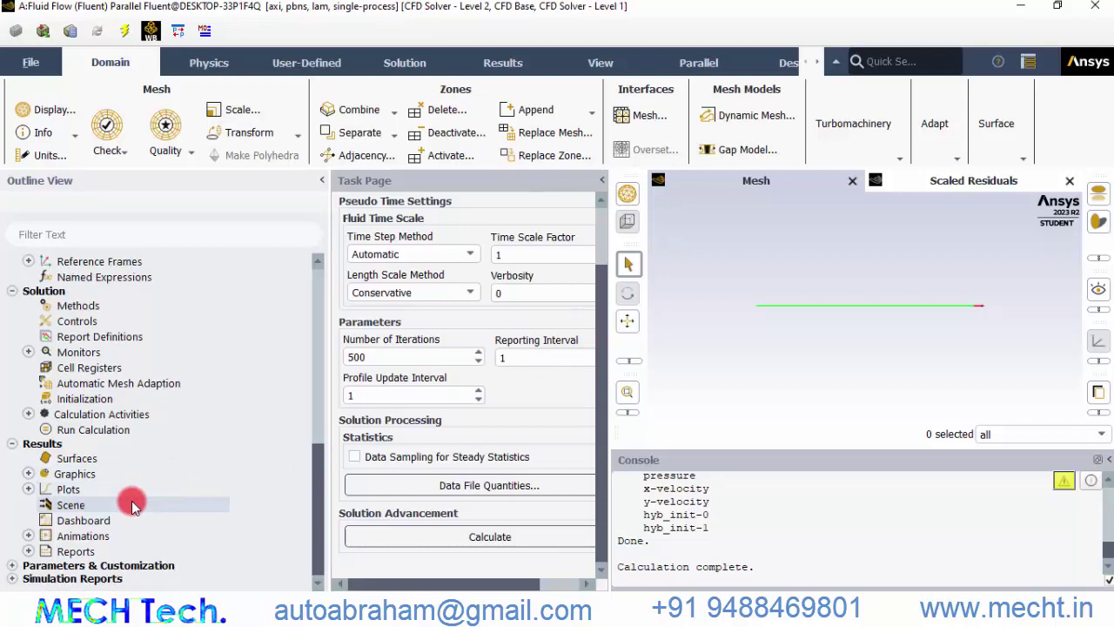
Step: Open the Surface Integrals report and set Report Type to Facet Average
double_click(74, 551)
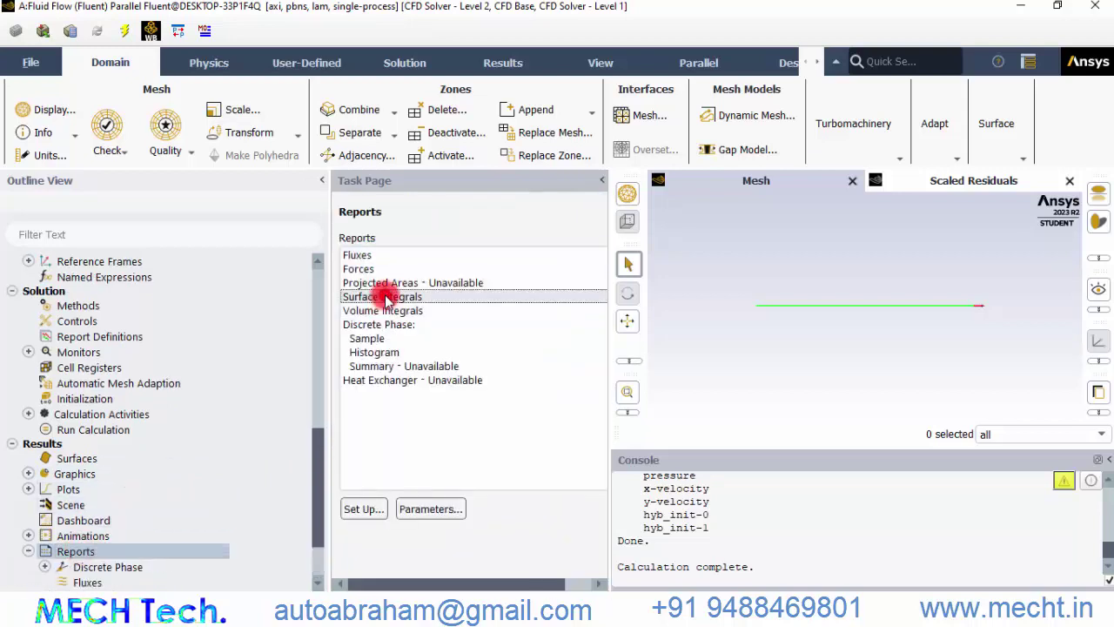
double_click(386, 297)
left_click(413, 158)
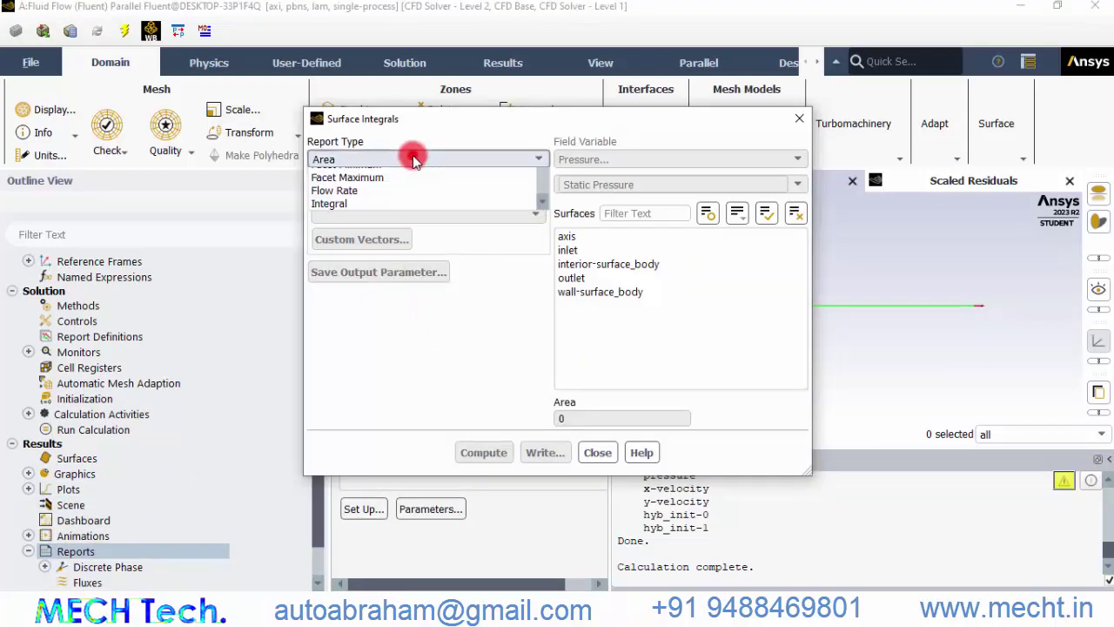
left_click(400, 248)
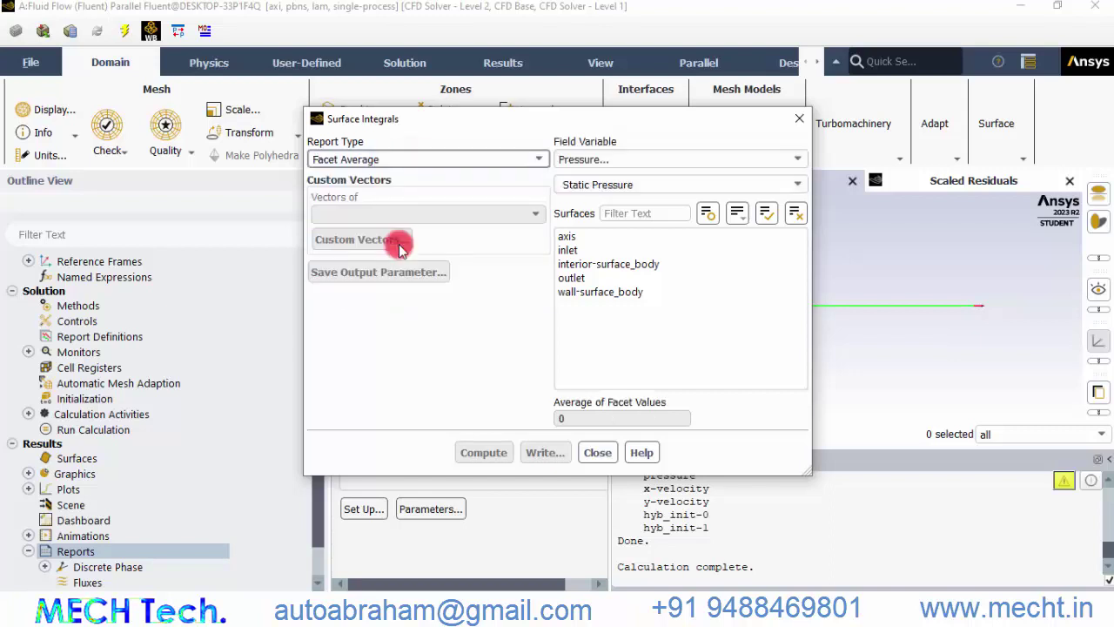
Step: Compute static pressure on inlet and outlet: 7.7463516 Pa inlet, 0 Pa outlet
left_click(607, 250)
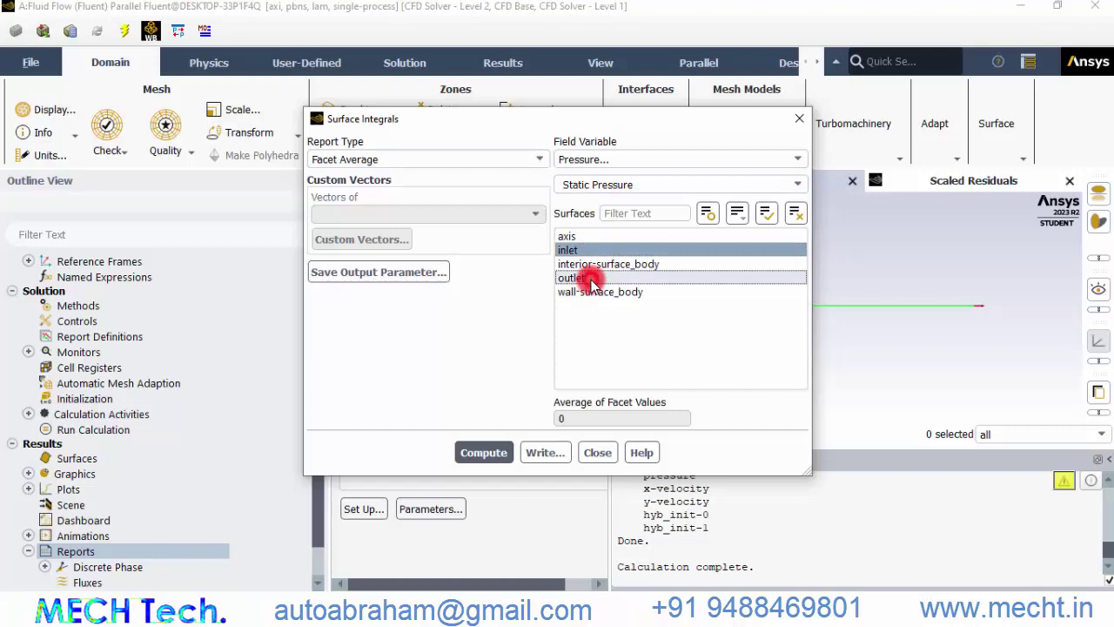
left_click(591, 280)
left_click(496, 458)
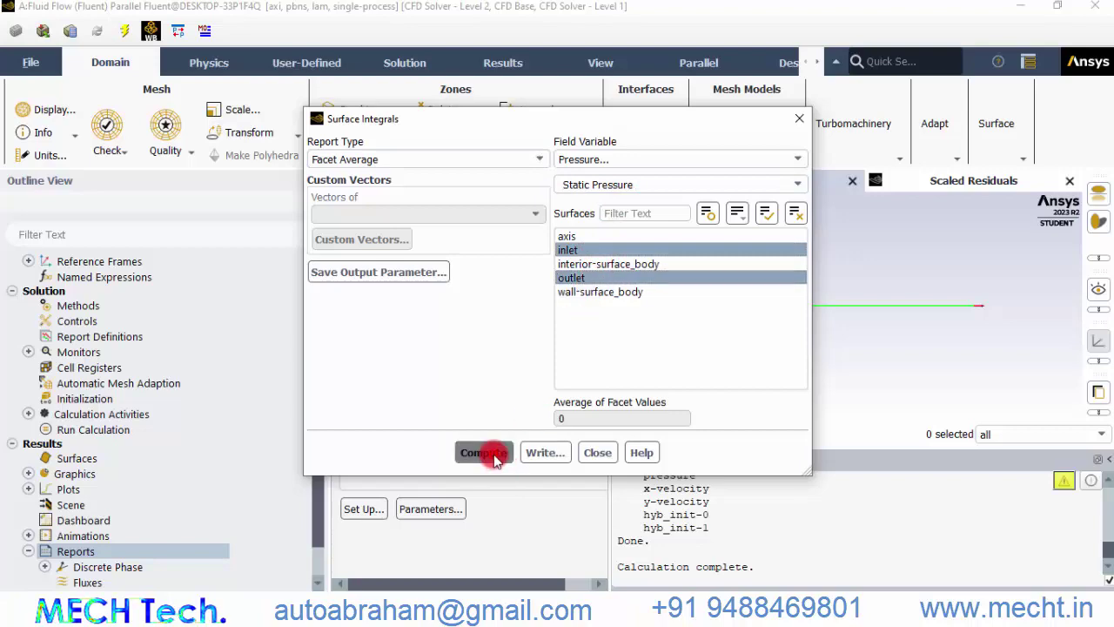
left_click(583, 455)
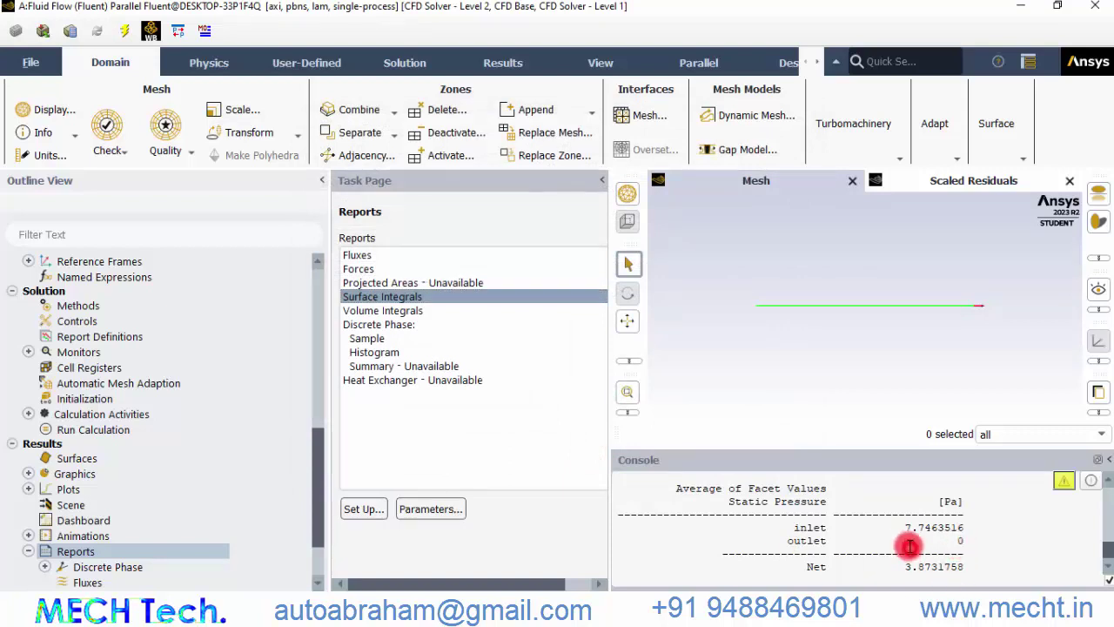
left_click_drag(904, 527, 965, 528)
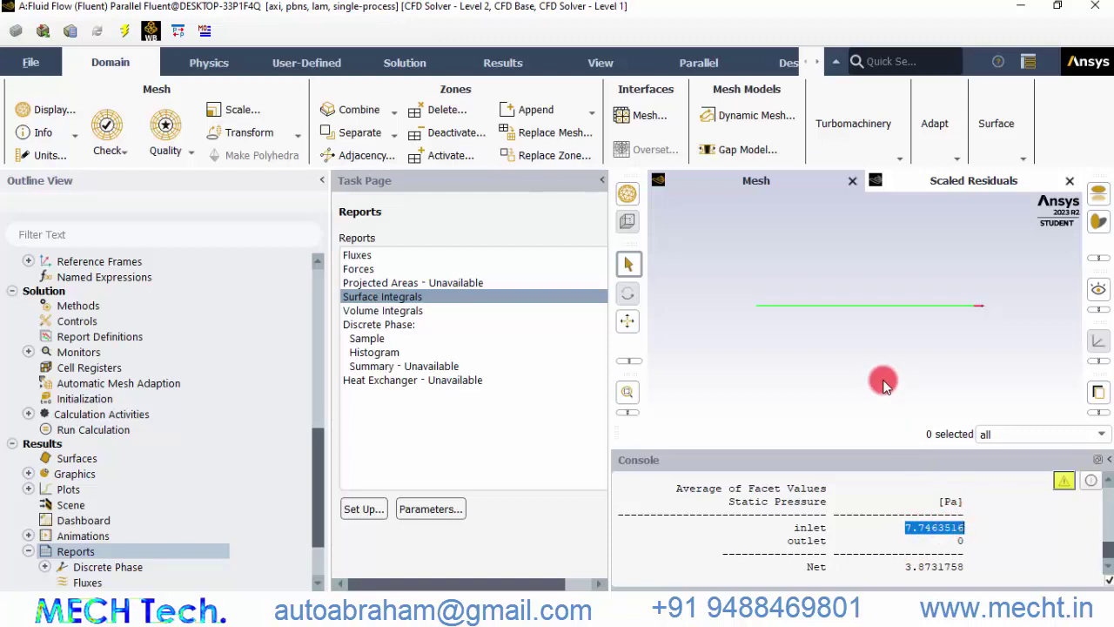